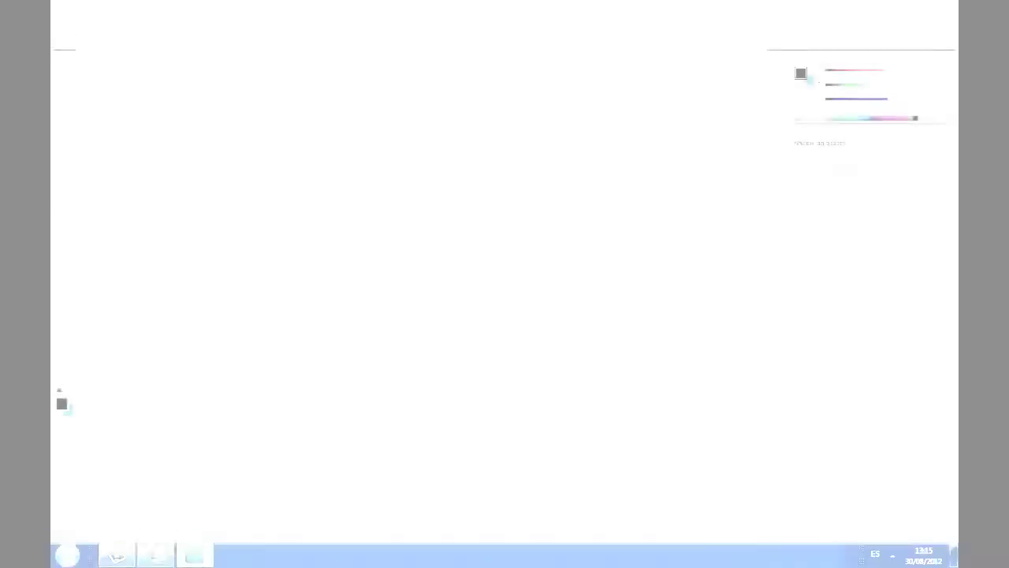
Step: Open mart.jpg and trace the sky along the horizon with the Polygonal Lasso, zoomed in
key(Return)
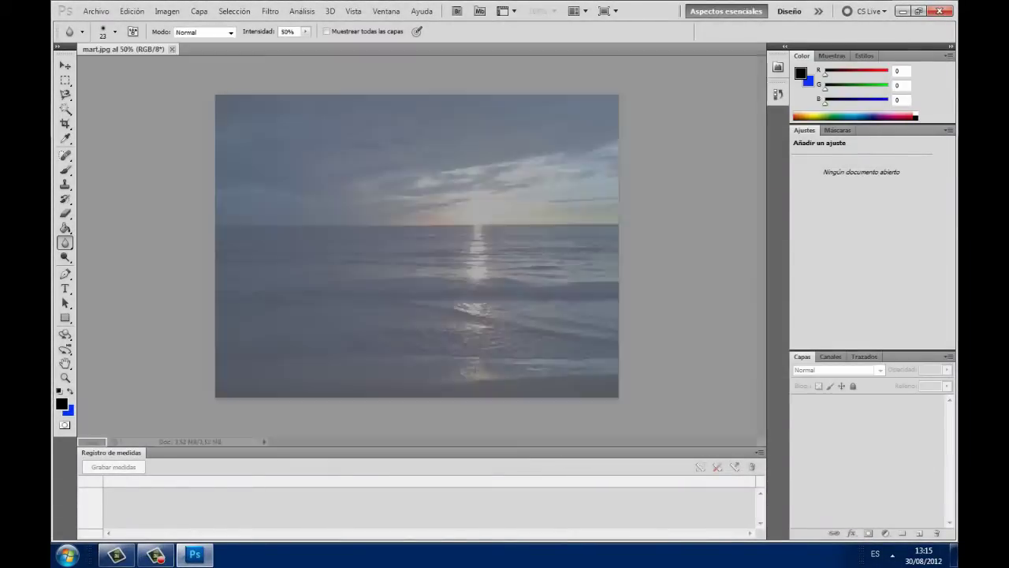
key(l)
key(ctrl+plus)
key(ctrl+plus)
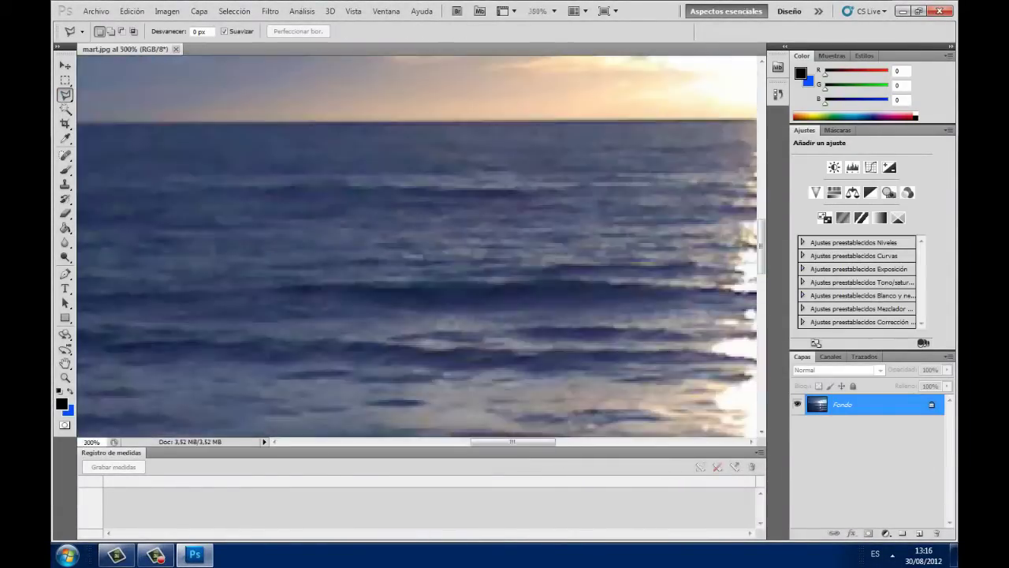
key(ctrl+plus)
key(ctrl+plus)
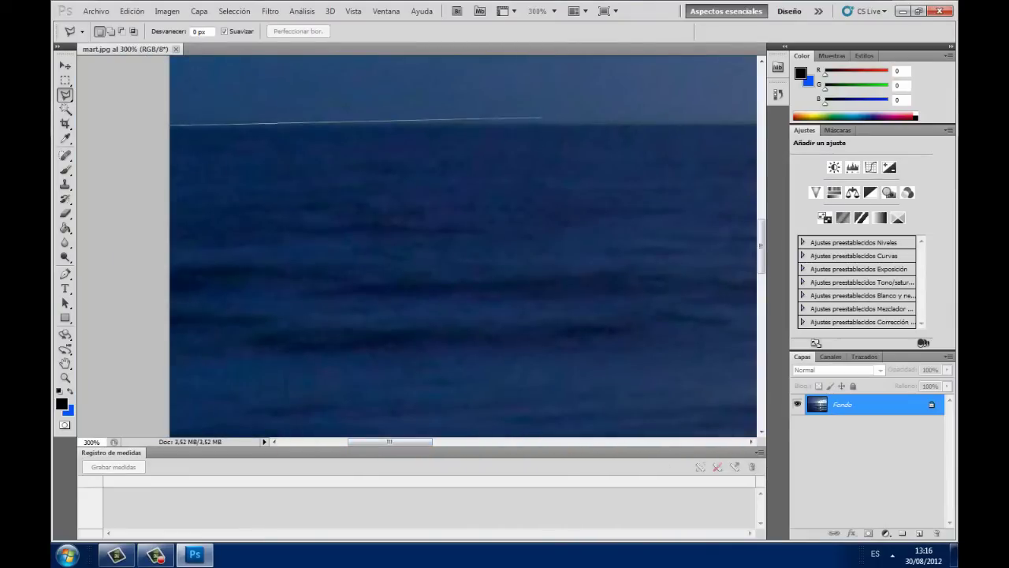
scroll(416, 244, right, 5)
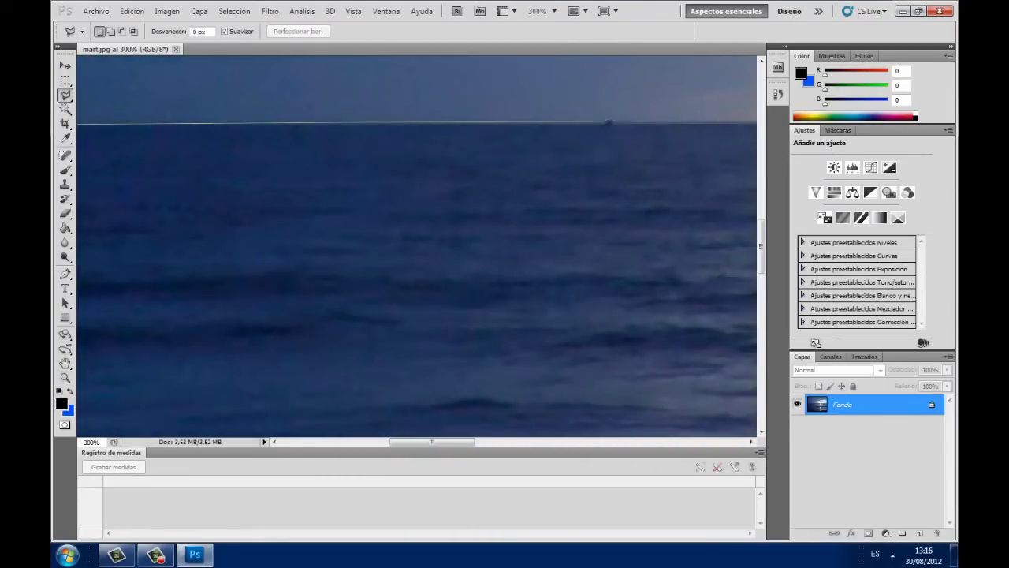
scroll(417, 245, right, 2)
scroll(416, 244, right, 3)
scroll(417, 244, right, 2)
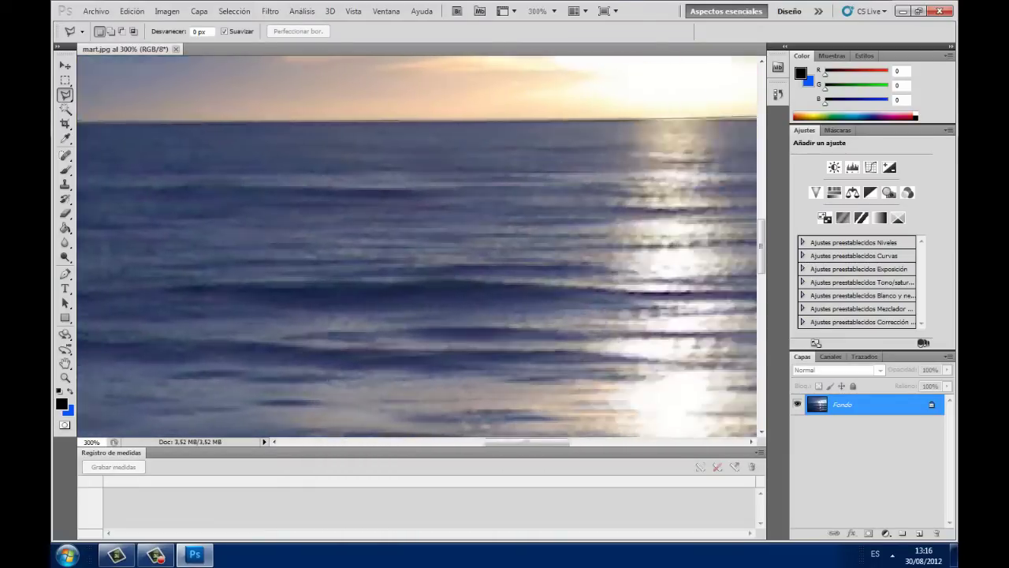
scroll(417, 245, right, 3)
scroll(417, 244, right, 3)
scroll(417, 244, right, 2)
scroll(417, 244, up, 1)
scroll(416, 245, up, 3)
key(ctrl+0)
Step: Erase the selected blue sky to transparency with the Eraser and Background/Magic Eraser
key(e)
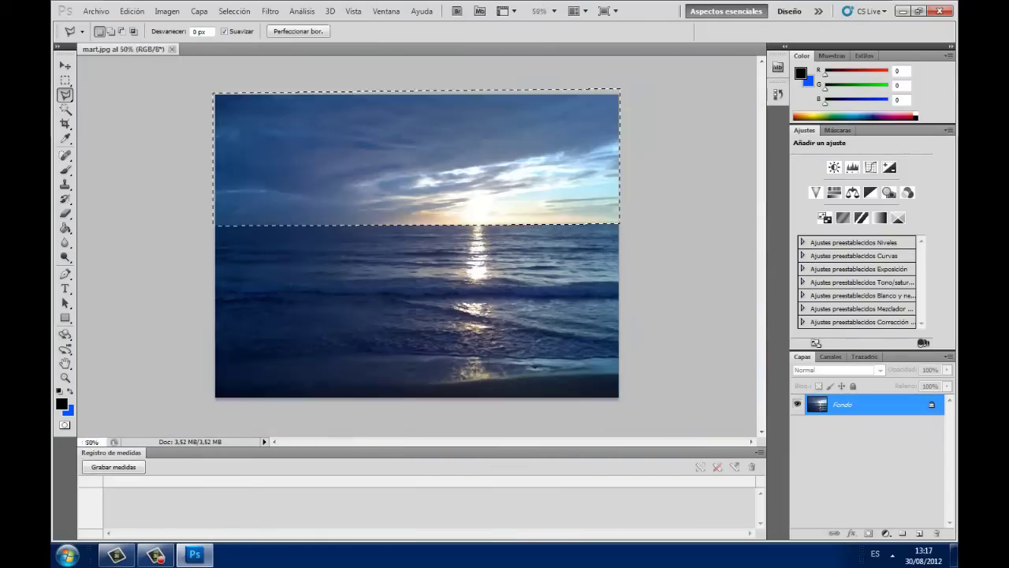
drag(228, 127, 608, 158)
drag(229, 197, 607, 205)
right_click(65, 213)
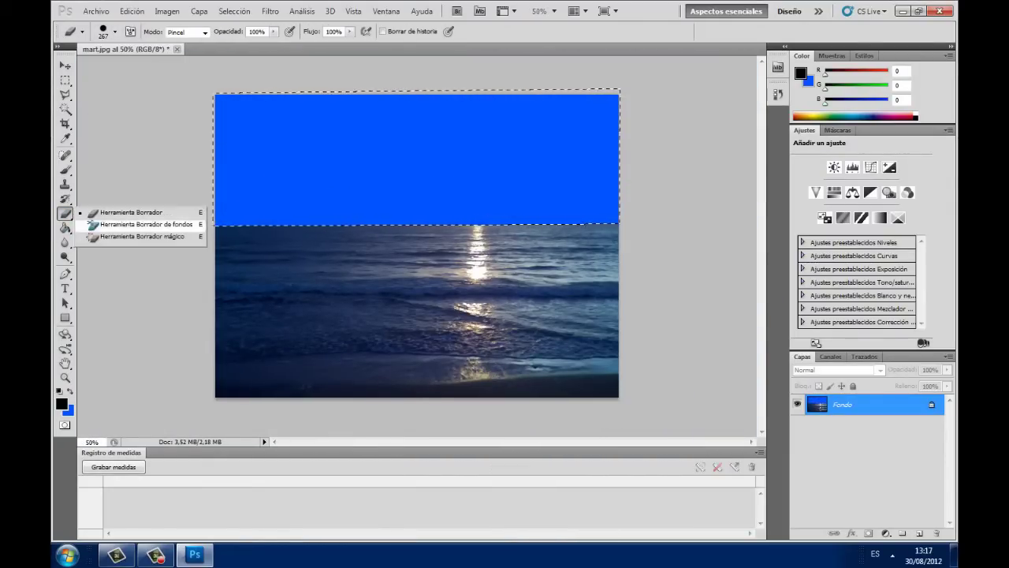
click(142, 236)
click(418, 158)
Step: Start a File > Open in Photoshop, then cancel it
key(v)
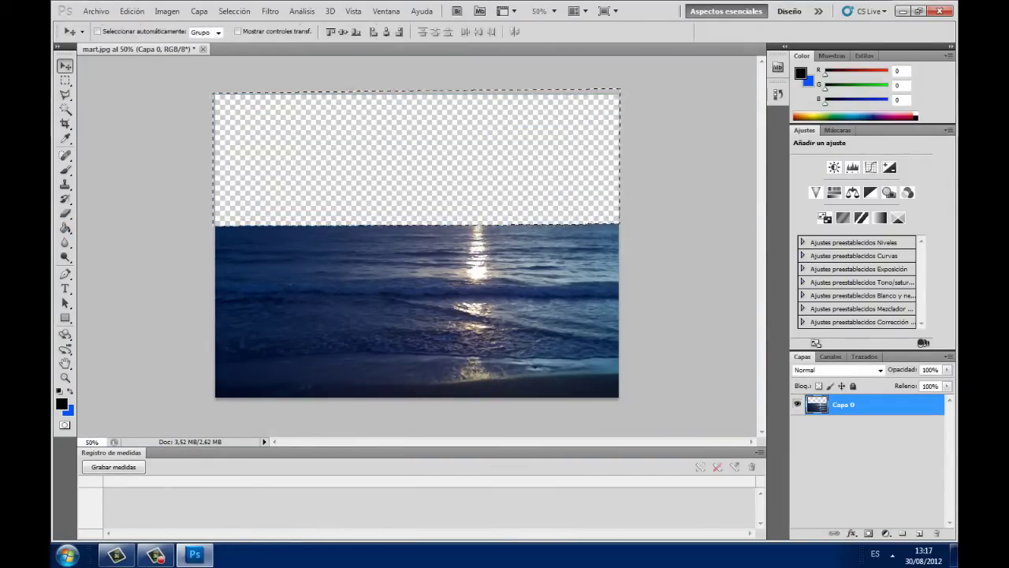
key(w)
right_click(270, 117)
click(96, 11)
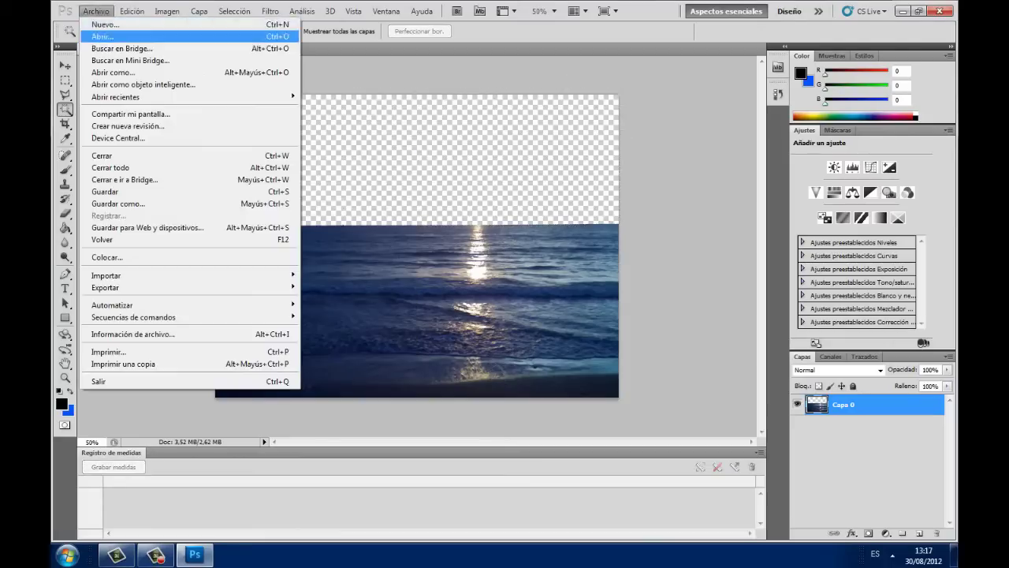
click(110, 37)
key(Escape)
click(97, 12)
key(Escape)
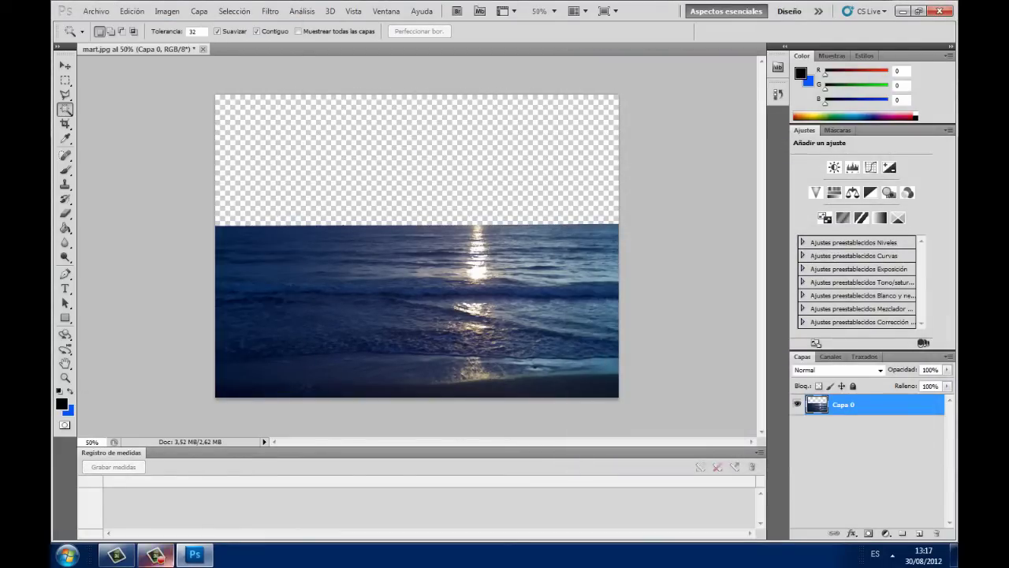
Step: Drag nubes_y_estrellas.jpg from H:\photoshop\imagenes in Explorer onto the sea canvas
click(66, 556)
click(349, 244)
double_click(426, 128)
double_click(213, 99)
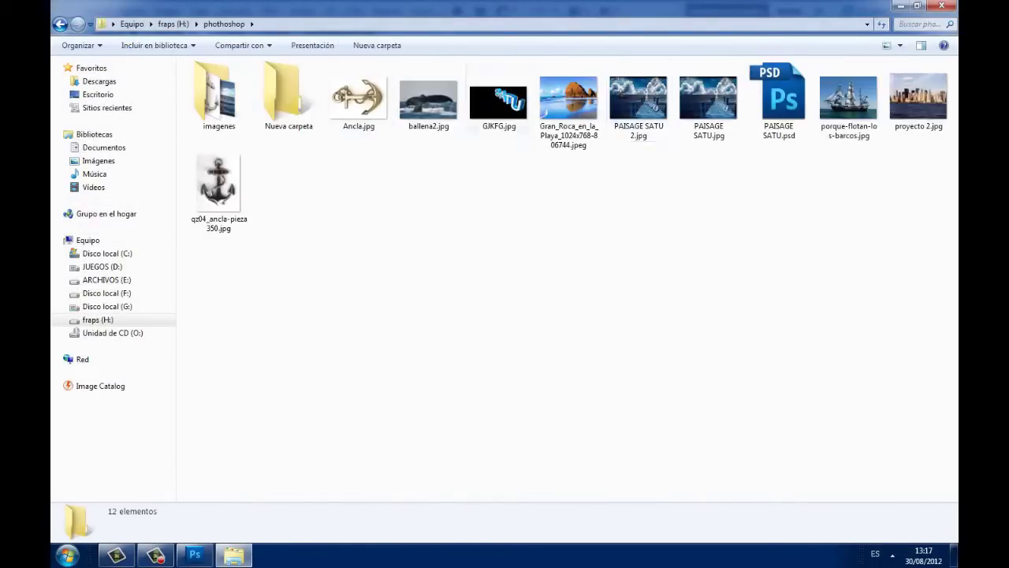
double_click(216, 102)
right_click(330, 233)
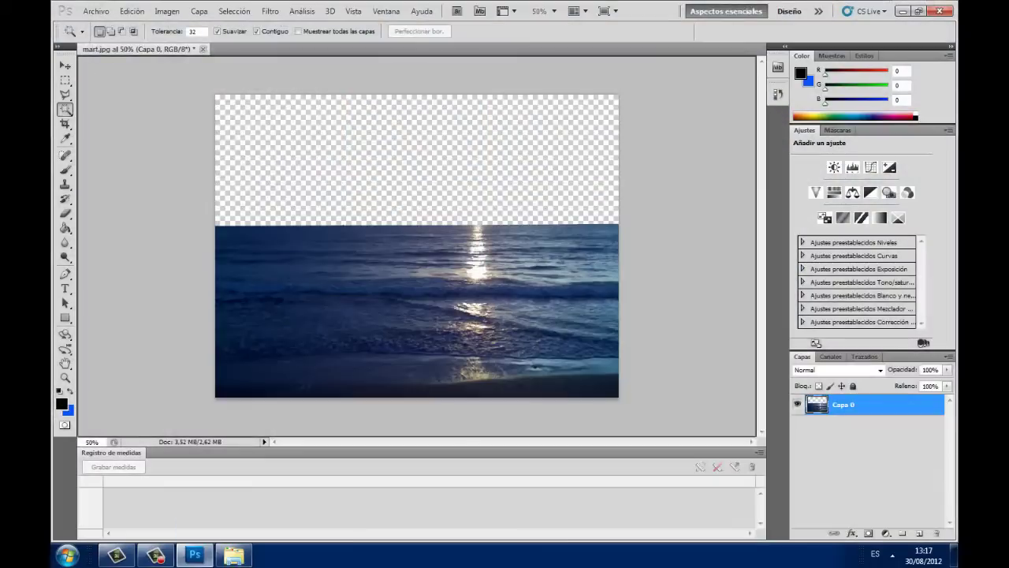
drag(877, 154, 417, 234)
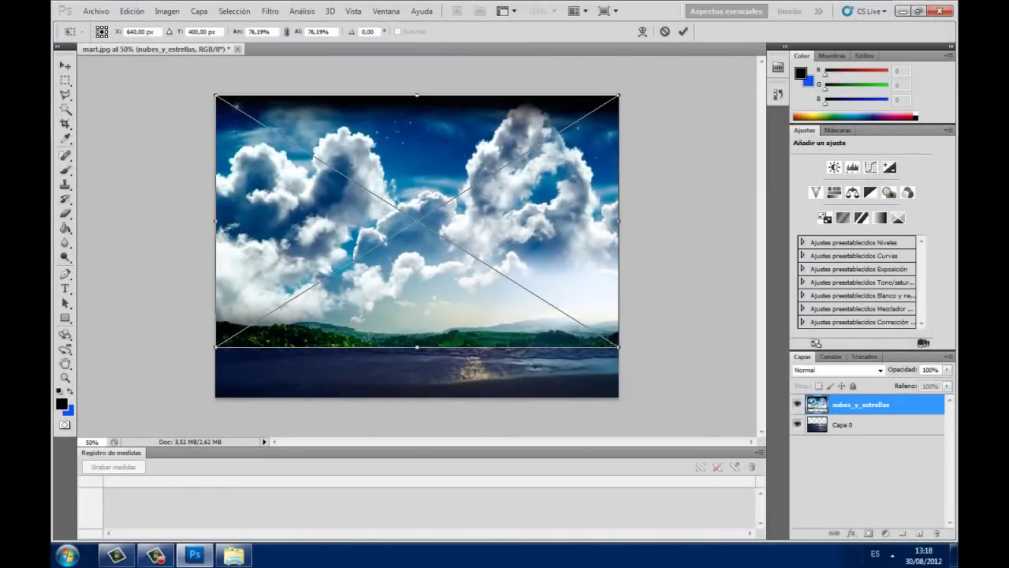
Step: Commit the placed clouds and move Capa 0 above nubes_y_estrellas in Layers
click(66, 66)
click(448, 213)
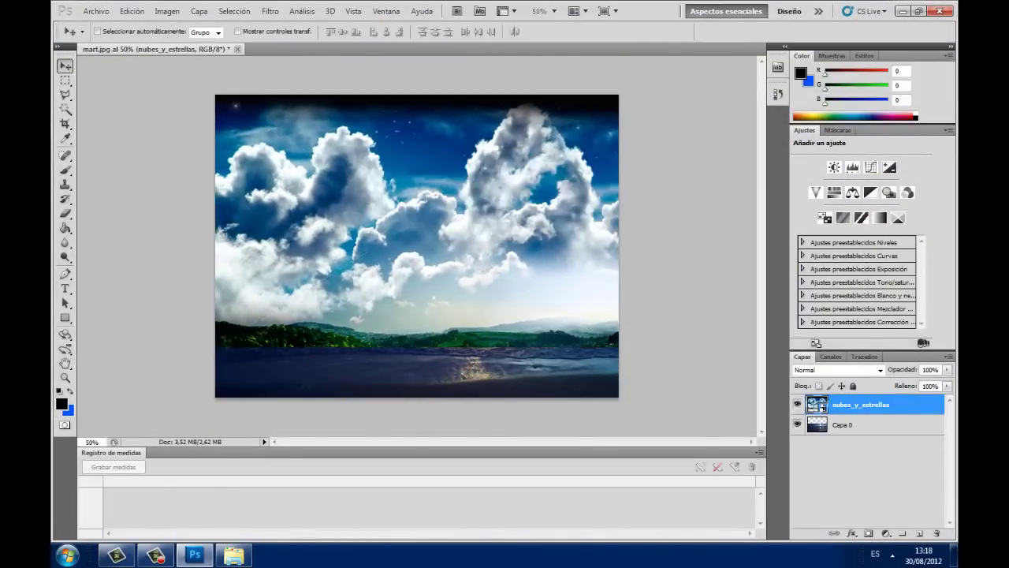
drag(842, 425, 843, 402)
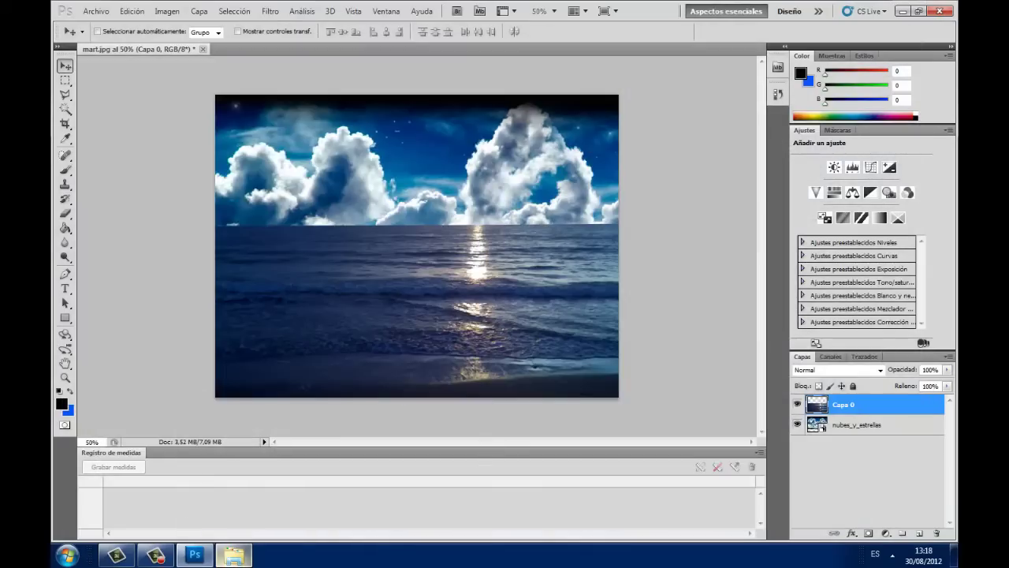
shift+click(857, 424)
click(270, 11)
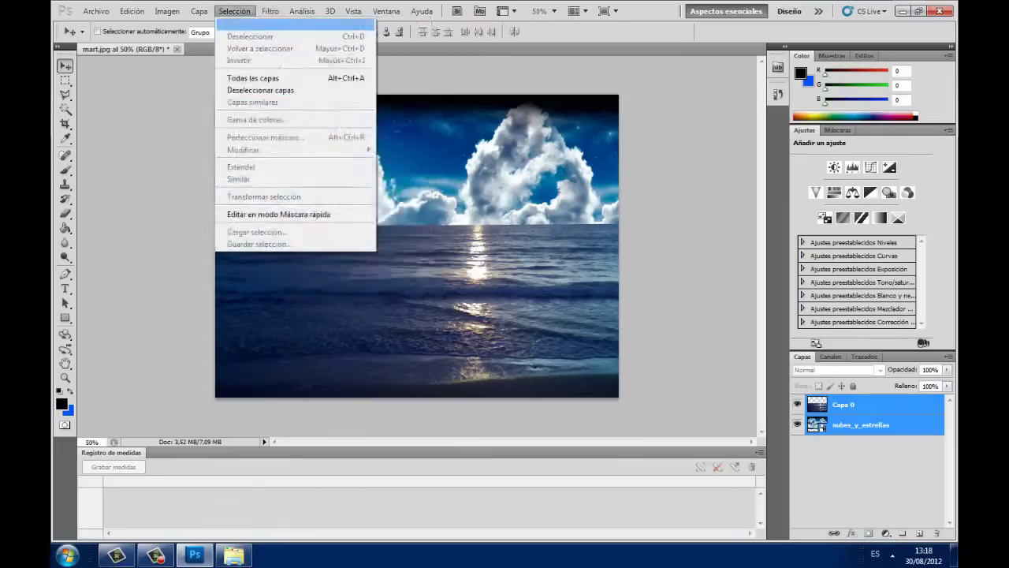
click(253, 88)
click(843, 404)
Step: Save the composite under a new name with File > Save As
click(96, 11)
click(123, 201)
click(899, 302)
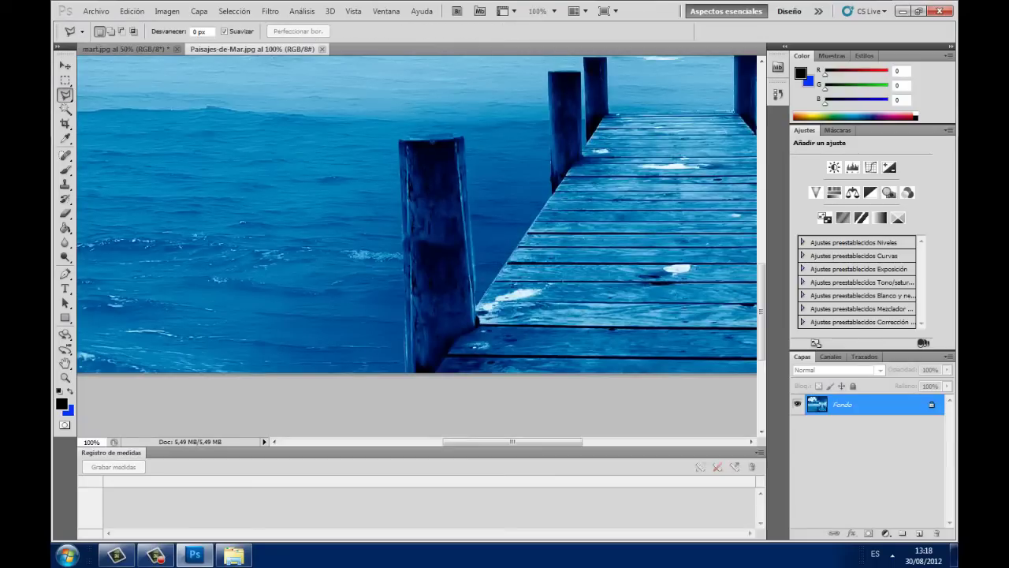
Step: Trace the pier's wooden post with the Polygonal Lasso at close zoom
key(ctrl+plus)
key(ctrl+plus)
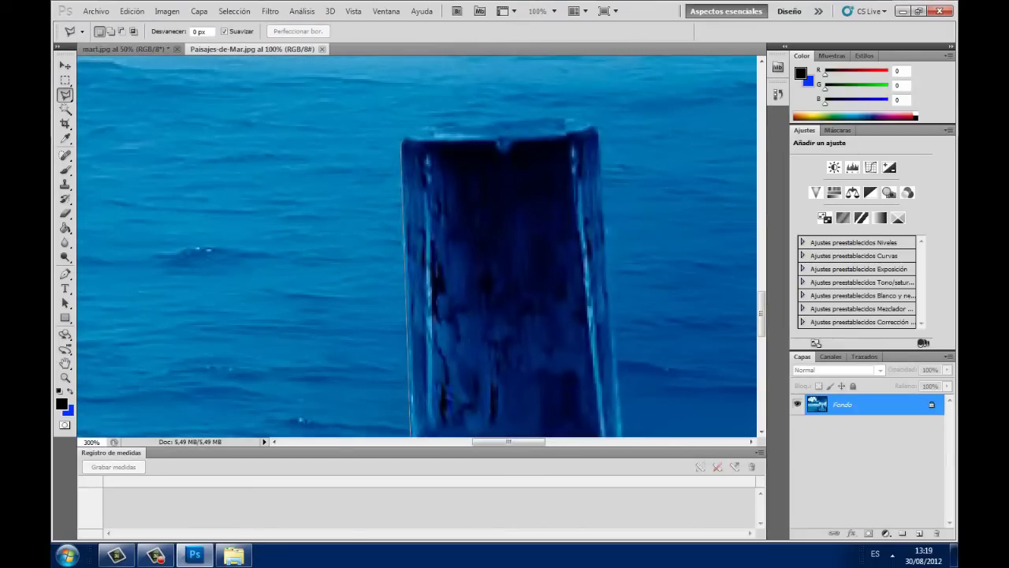
key(ctrl+minus)
key(ctrl+minus)
key(ctrl+minus)
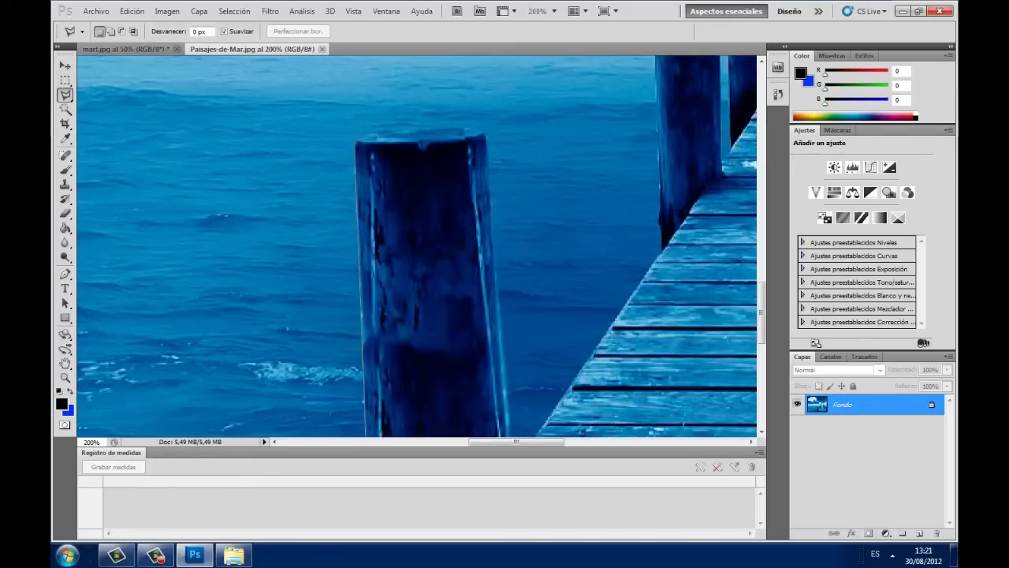
scroll(417, 246, down, 1)
scroll(416, 246, down, 3)
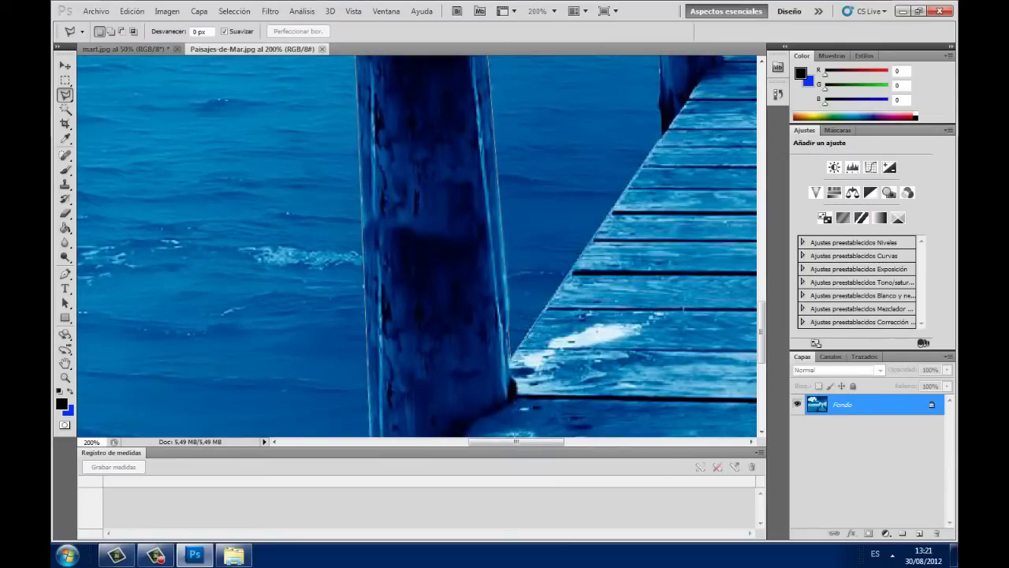
scroll(416, 246, up, 3)
scroll(416, 246, up, 1)
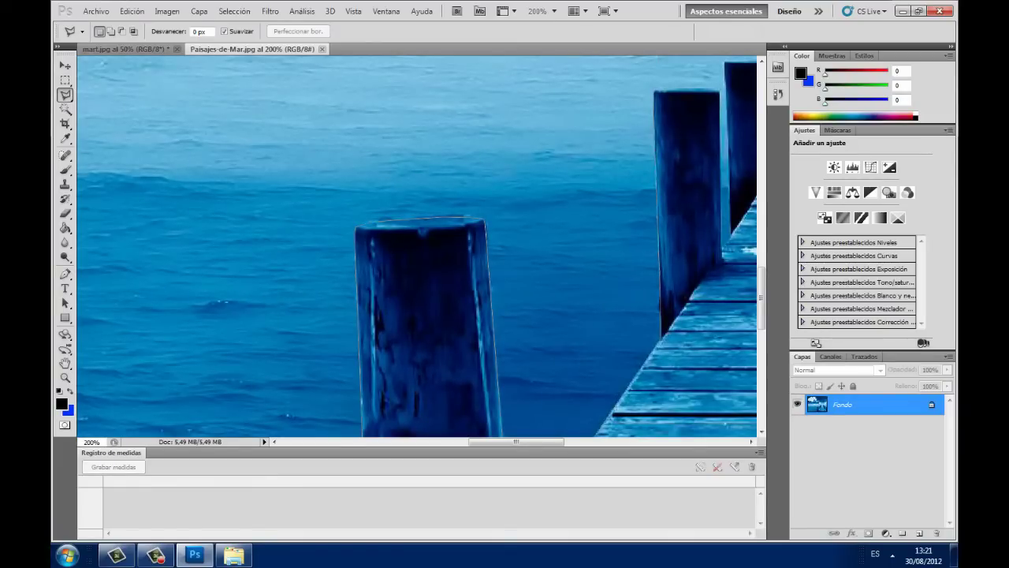
key(ctrl+plus)
key(ctrl+plus)
key(ctrl+plus)
scroll(416, 246, up, 1)
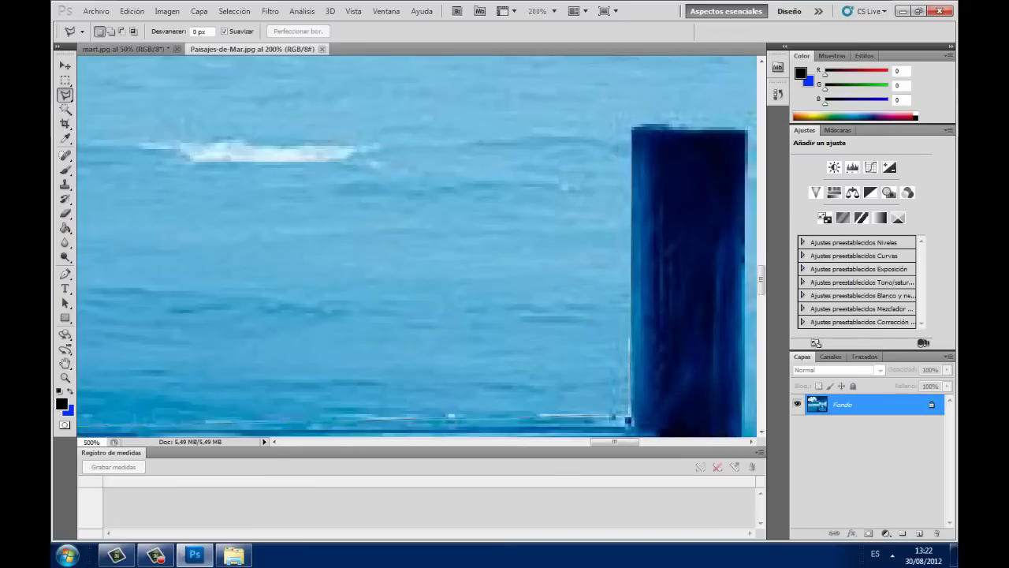
scroll(416, 246, right, 2)
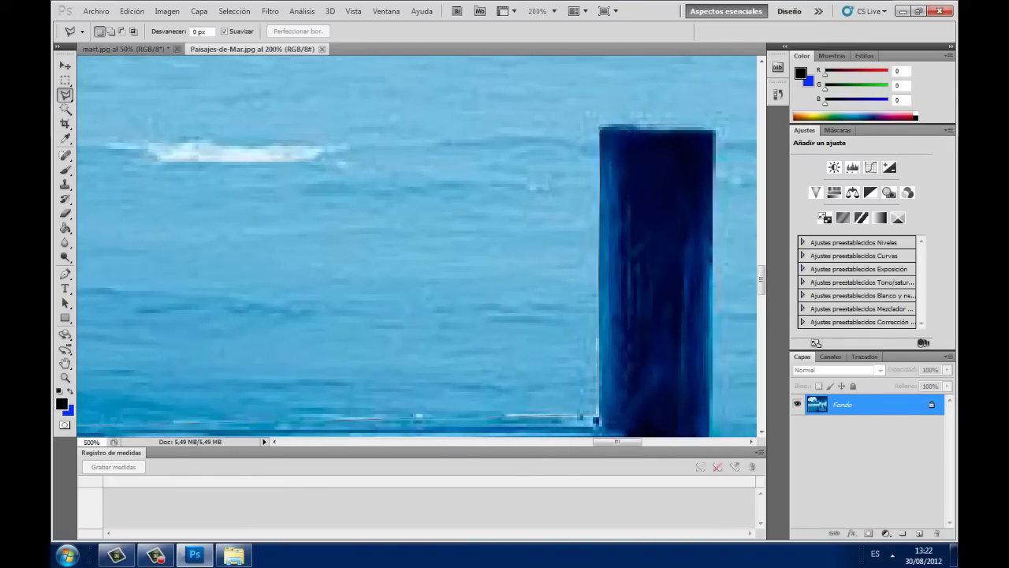
scroll(417, 246, down, 3)
scroll(416, 246, down, 1)
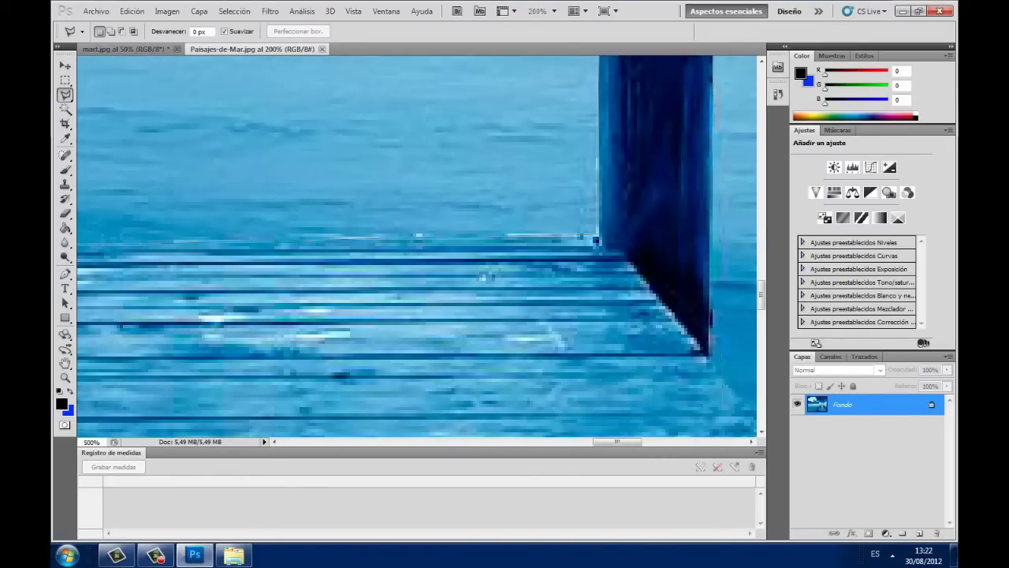
scroll(416, 246, down, 2)
scroll(416, 246, right, 3)
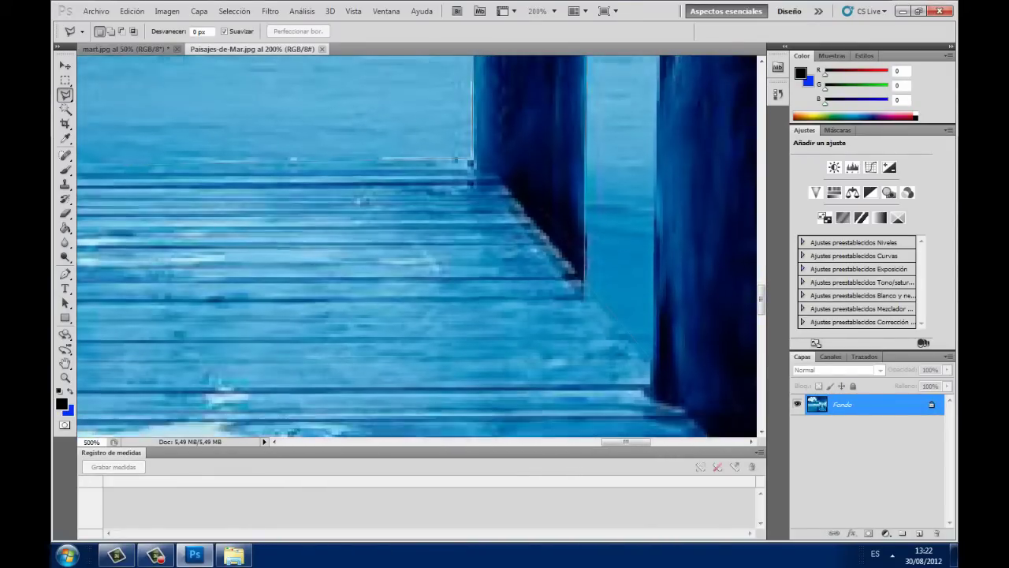
scroll(416, 246, up, 3)
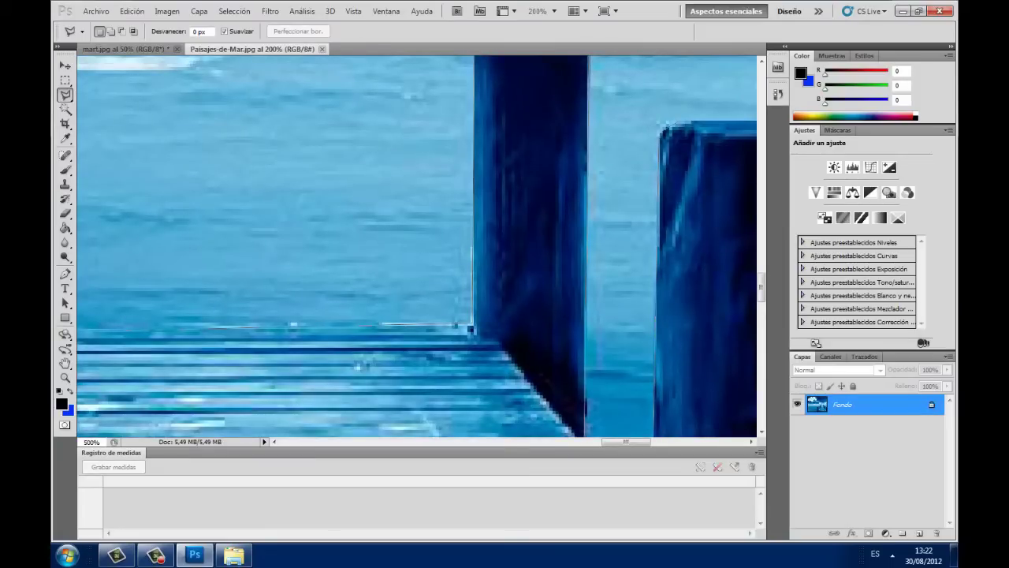
scroll(417, 246, right, 7)
scroll(416, 246, right, 2)
Step: Continue the Polygonal Lasso outline along the rest of the pier
scroll(416, 246, down, 3)
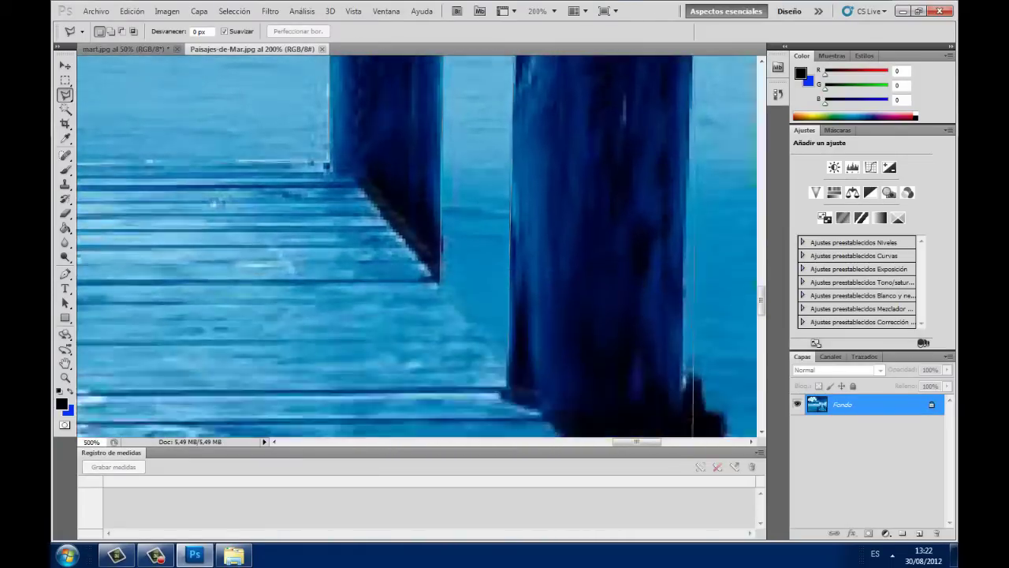
scroll(417, 246, left, 4)
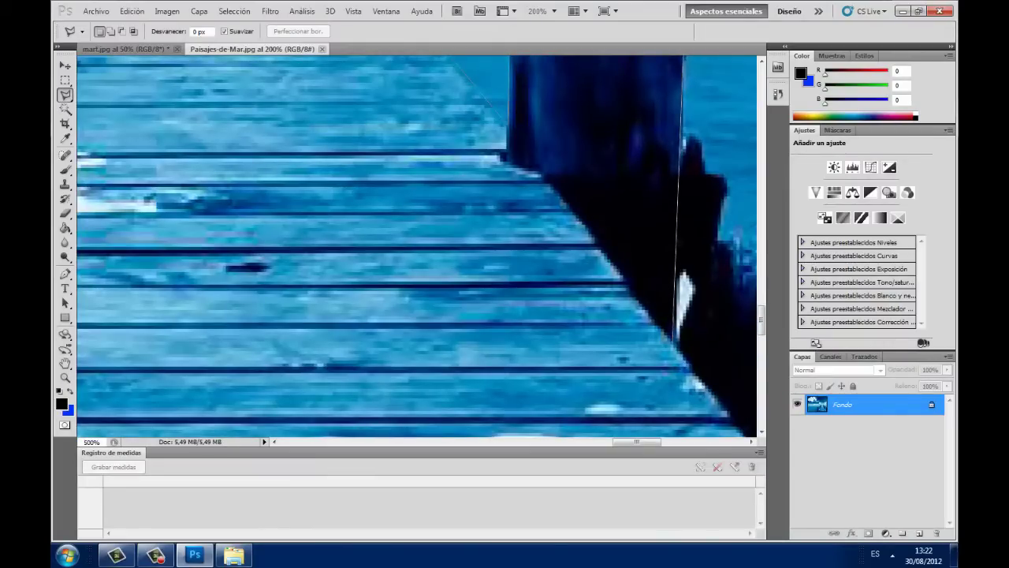
scroll(416, 246, right, 5)
scroll(417, 246, down, 1)
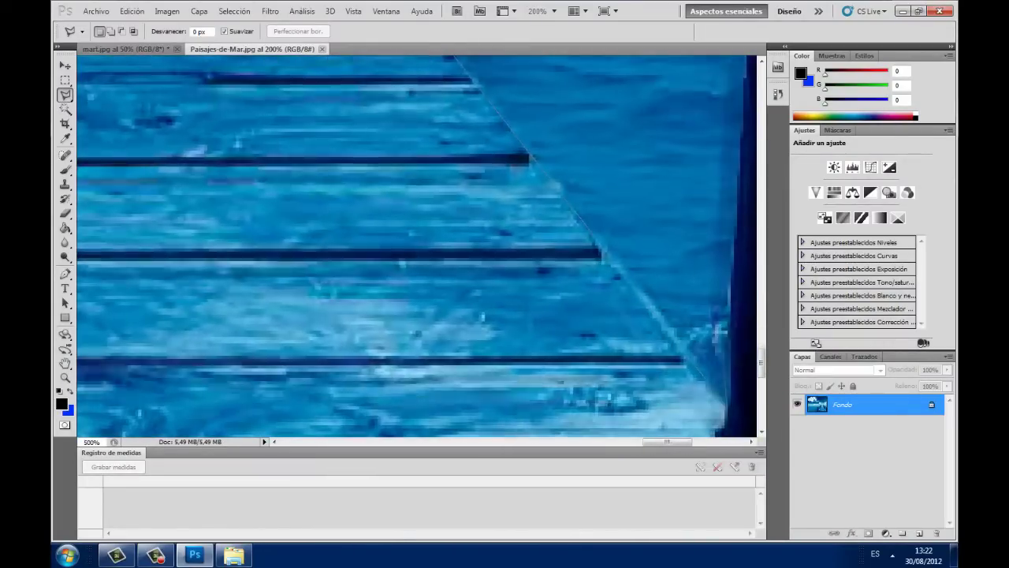
scroll(417, 246, up, 3)
scroll(416, 246, up, 2)
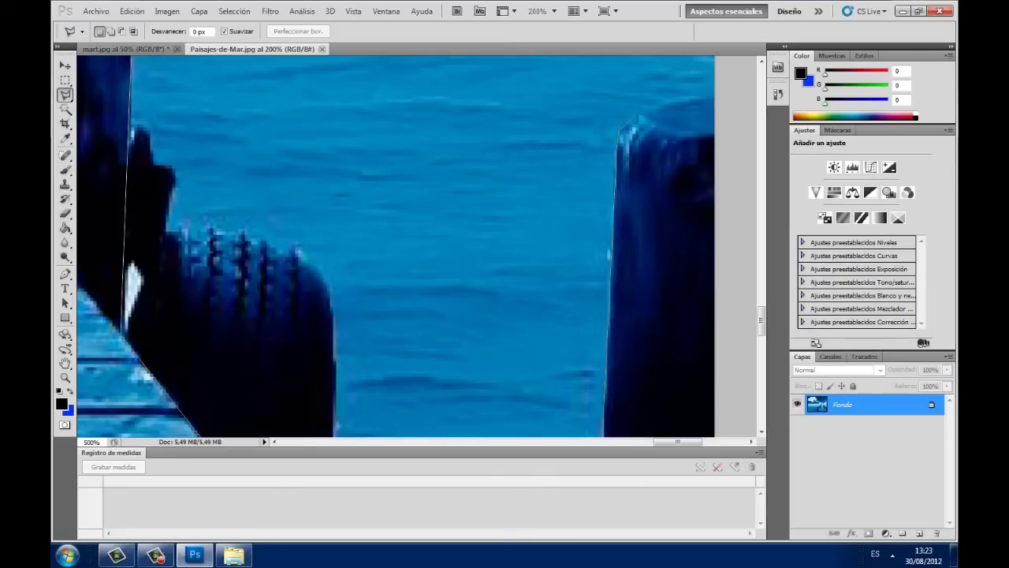
scroll(416, 246, right, 3)
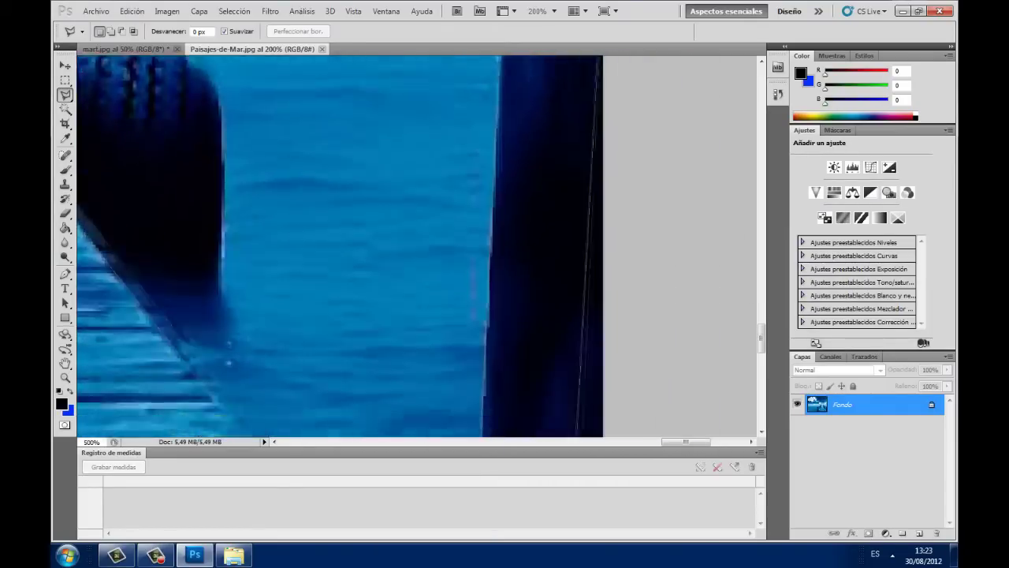
scroll(416, 246, down, 2)
scroll(416, 246, down, 2)
scroll(417, 246, down, 2)
scroll(417, 246, left, 3)
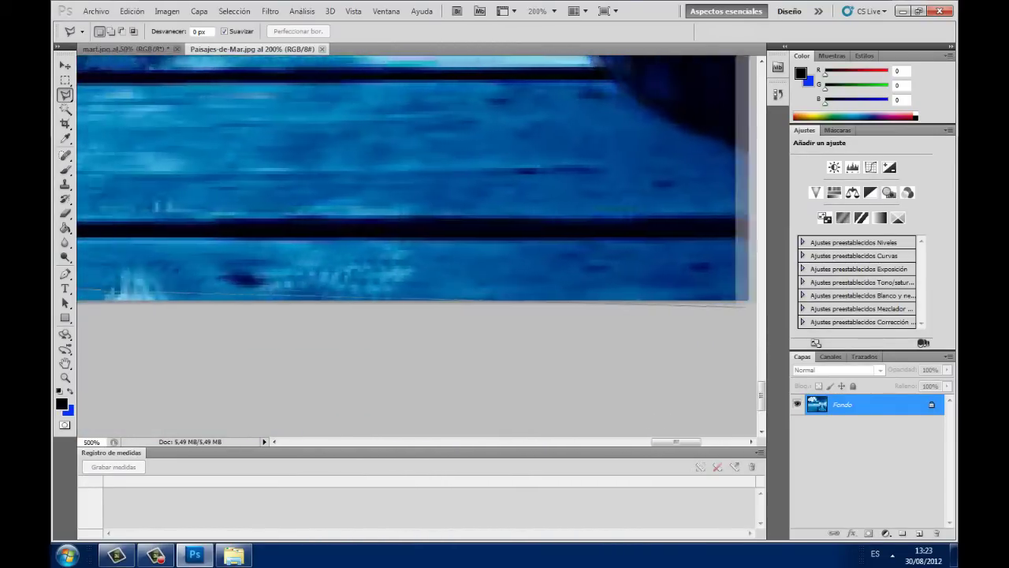
scroll(416, 246, left, 3)
Step: Close the pier outline and copy it onto a new layer, Capa 1
key(ctrl+minus)
key(ctrl+minus)
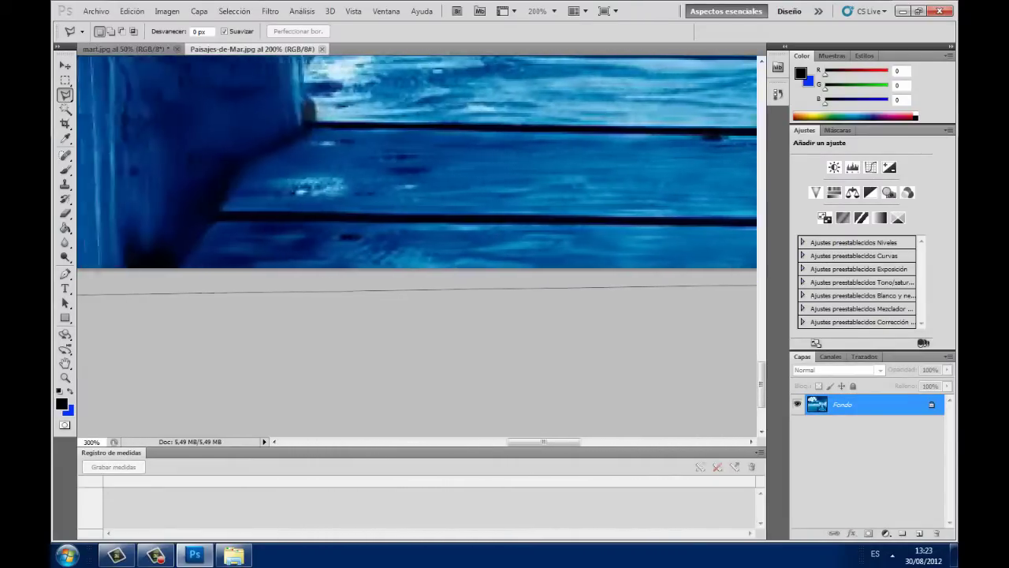
key(Return)
key(ctrl+minus)
key(ctrl+minus)
key(ctrl+j)
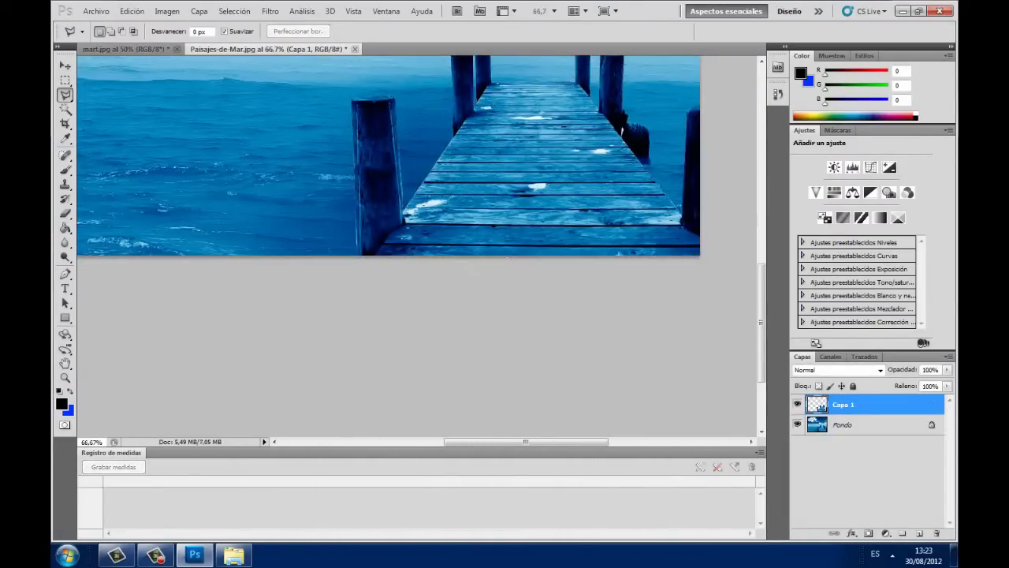
Step: Delete the Fondo background layer from Paisajes-de-Mar.jpg
click(797, 424)
right_click(842, 424)
click(847, 410)
key(Return)
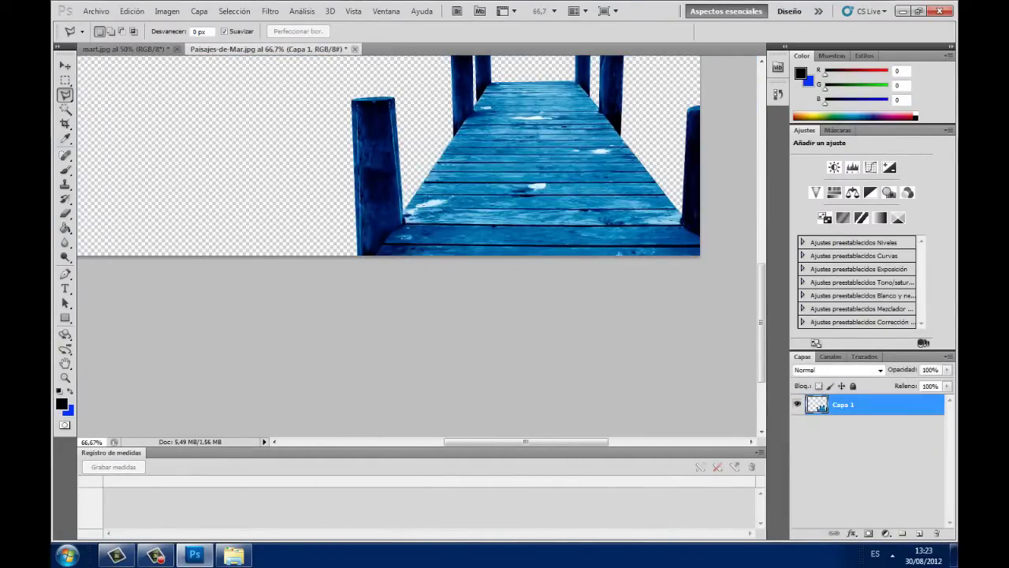
Step: Move Capa 1 into mart.jpg and position the pier over the sea
drag(260, 49, 284, 56)
key(v)
drag(517, 268, 592, 355)
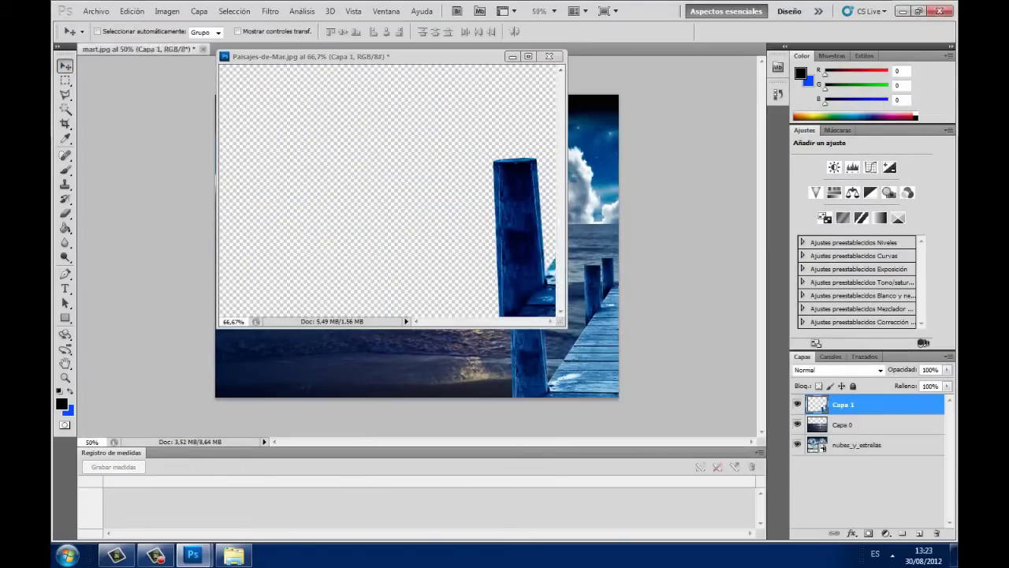
drag(315, 56, 394, 49)
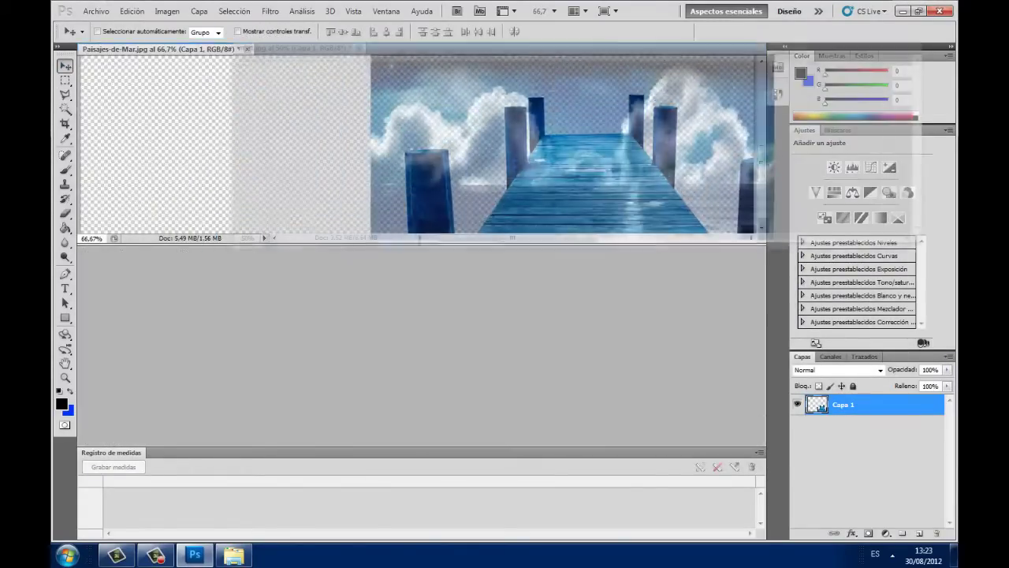
drag(138, 242, 315, 49)
drag(552, 355, 489, 331)
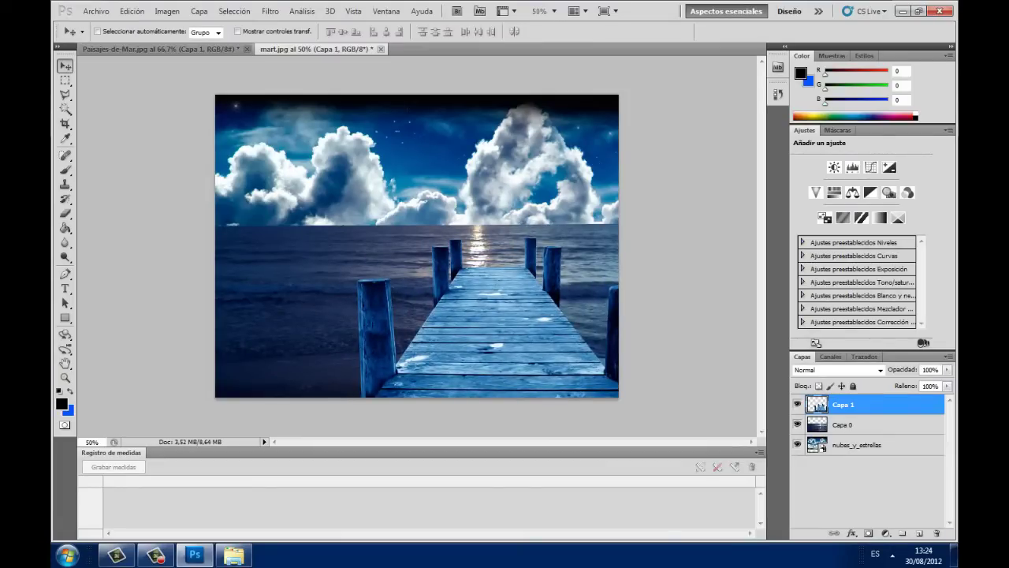
click(97, 11)
Step: Open porque-flotan-los-barcos.jpg from the phothoshop folder, keeping its embedded colour profile
click(103, 38)
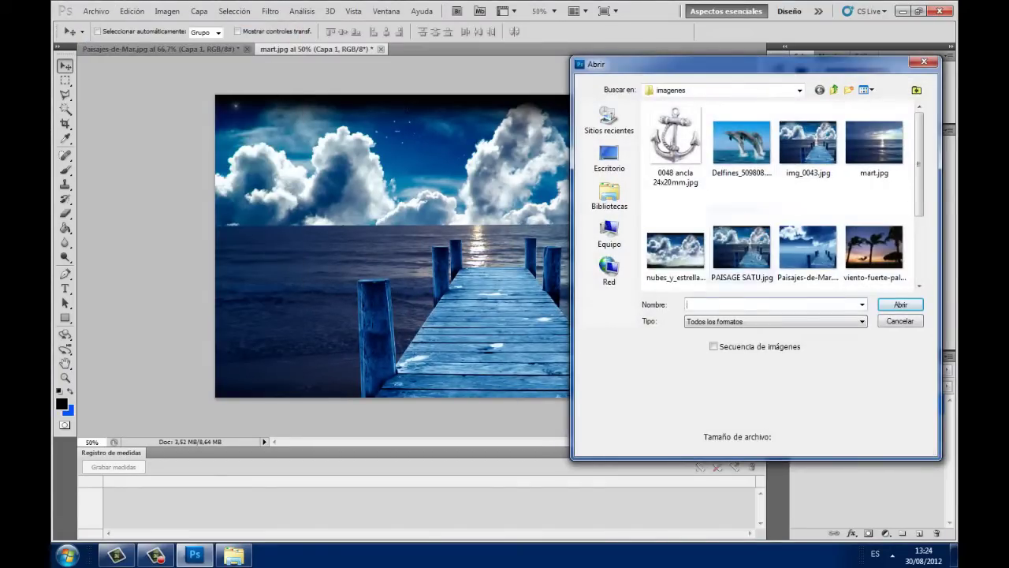
scroll(777, 197, down, 2)
click(609, 233)
double_click(692, 264)
double_click(807, 126)
double_click(742, 244)
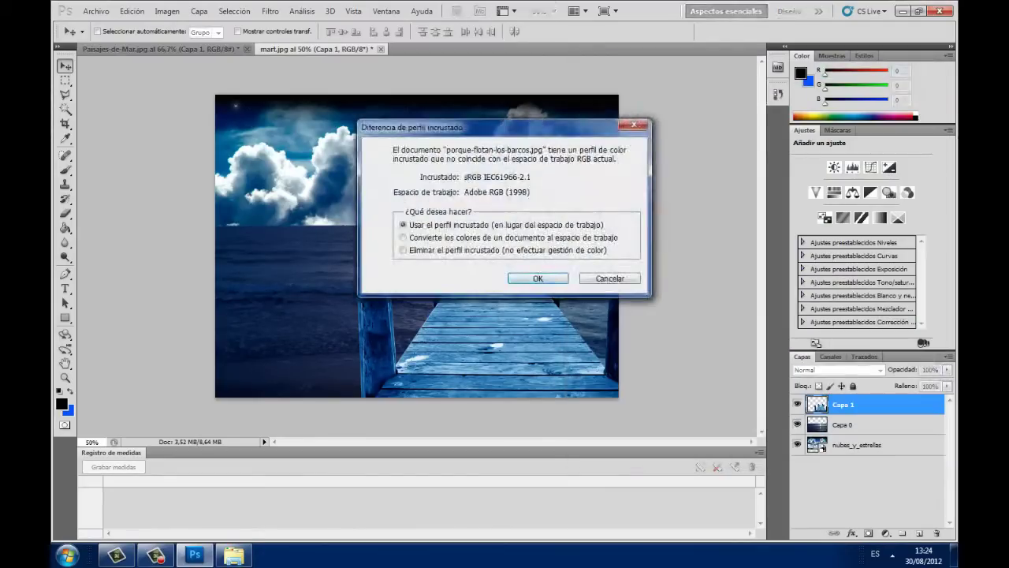
key(Return)
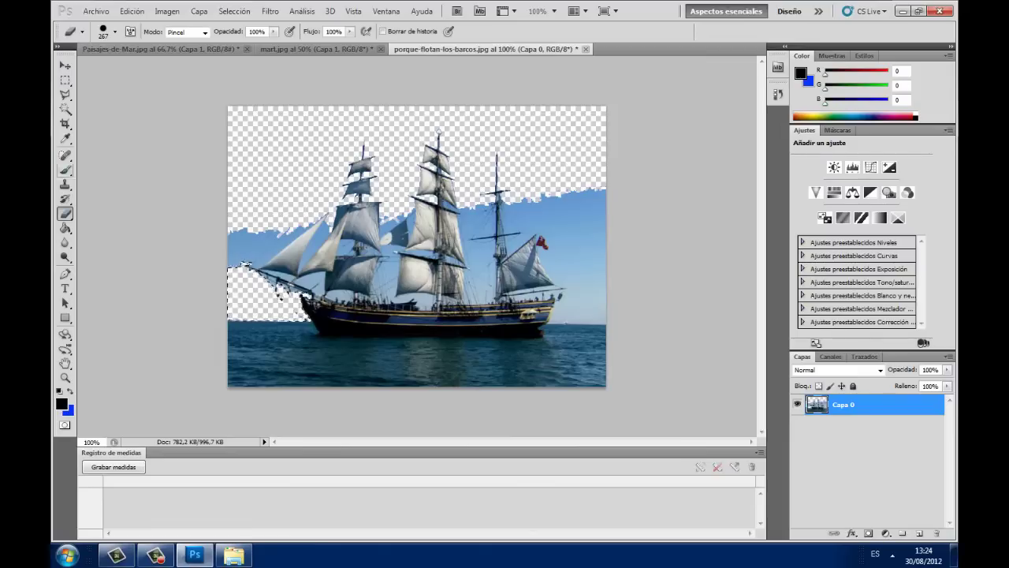
Step: Magic Wand-select and delete the blue sky right of the flag and between the masts
key(w)
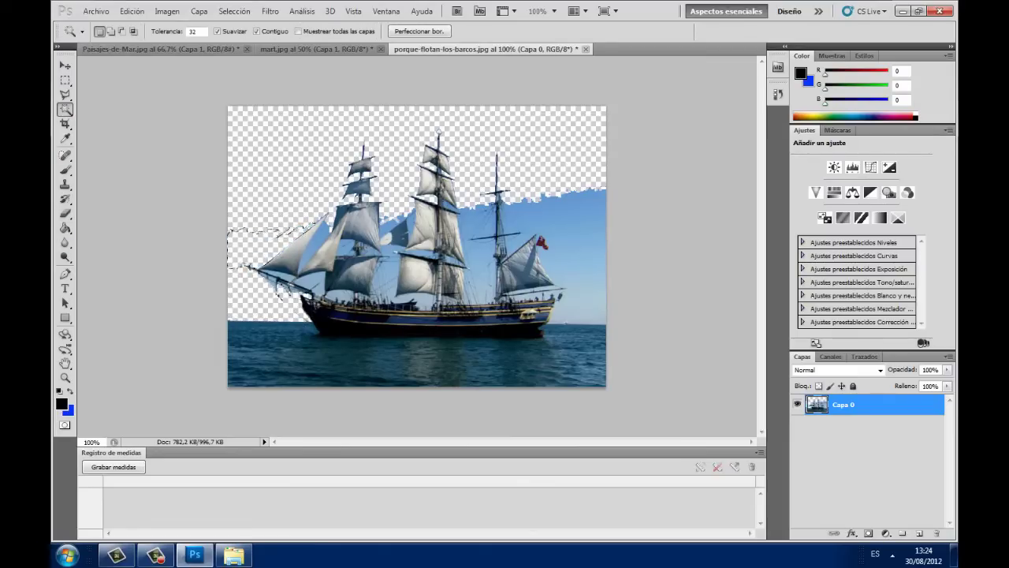
click(543, 243)
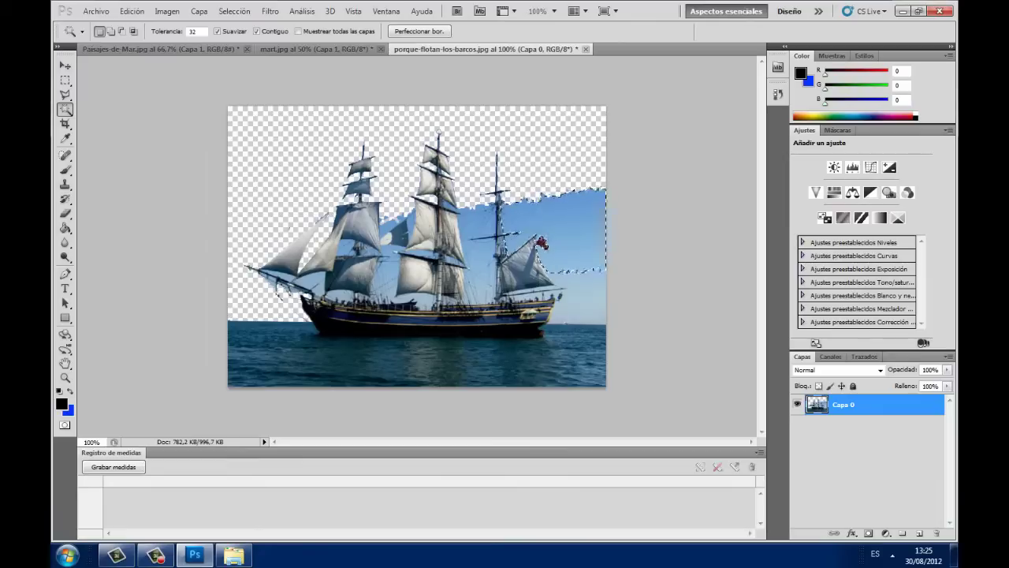
key(Delete)
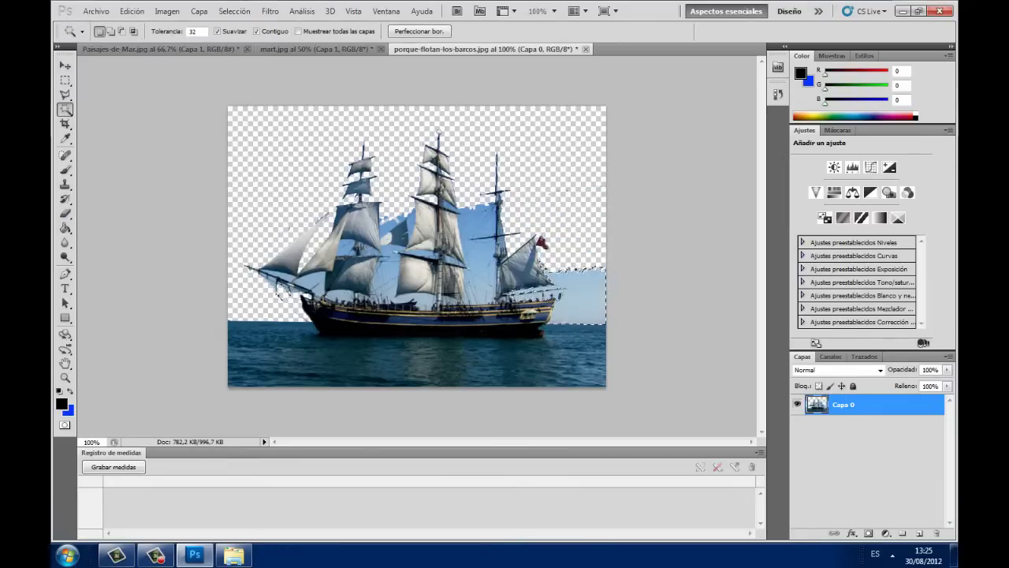
click(66, 213)
click(118, 207)
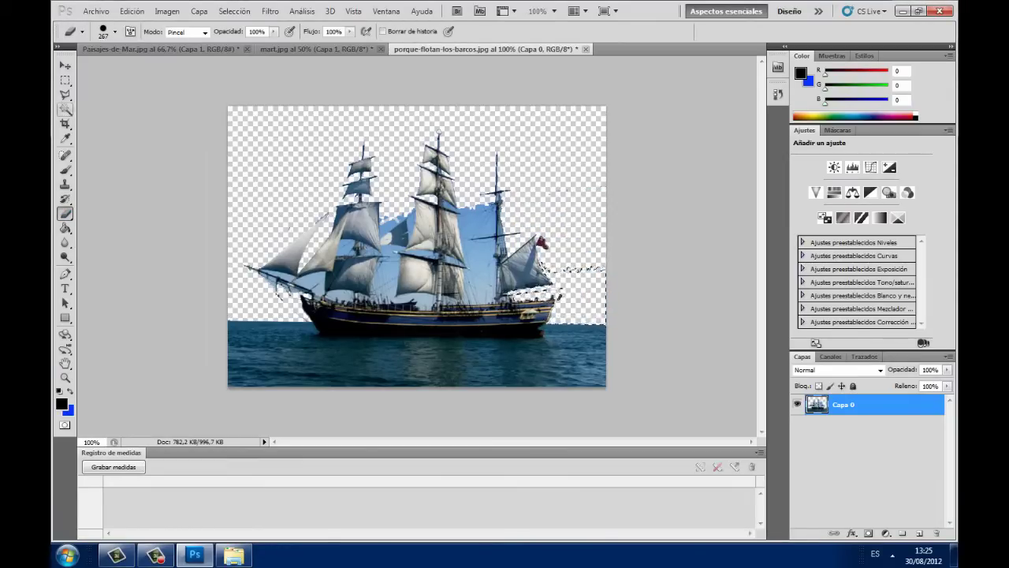
key(w)
click(477, 228)
key(Delete)
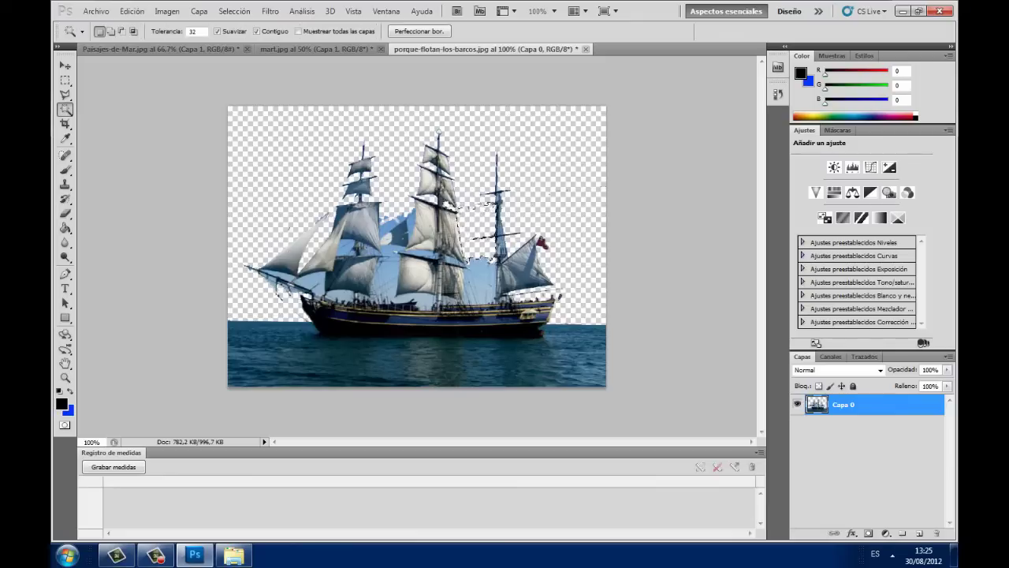
Step: Deselect and re-delete the blue patch between the masts, undoing once
key(ctrl+d)
key(e)
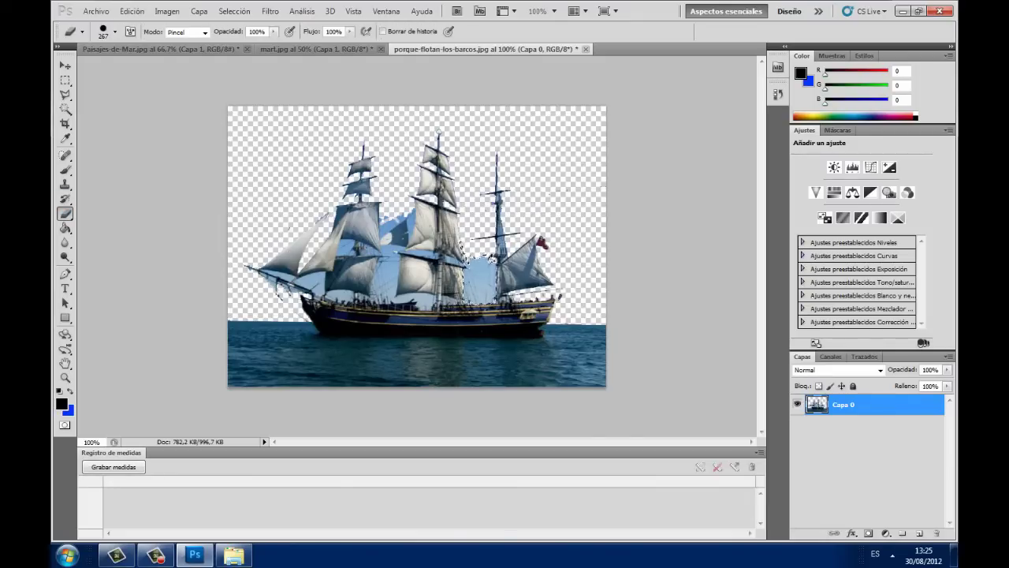
key(w)
key(e)
key(Delete)
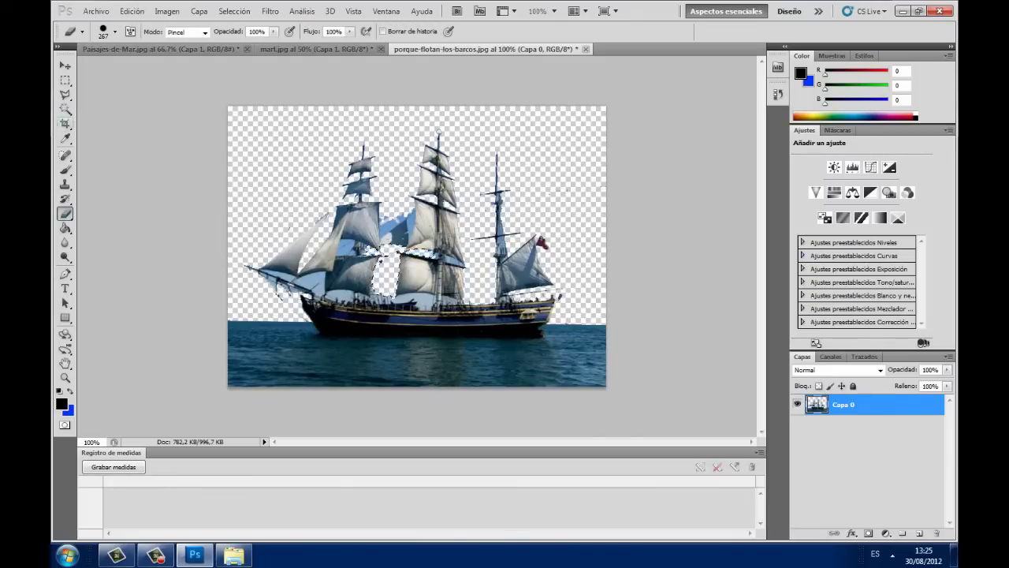
key(w)
key(ctrl+z)
key(e)
key(Delete)
key(w)
Step: Start a Polygonal Lasso outline along the ship's bow
key(l)
click(308, 321)
scroll(308, 321, up, 3)
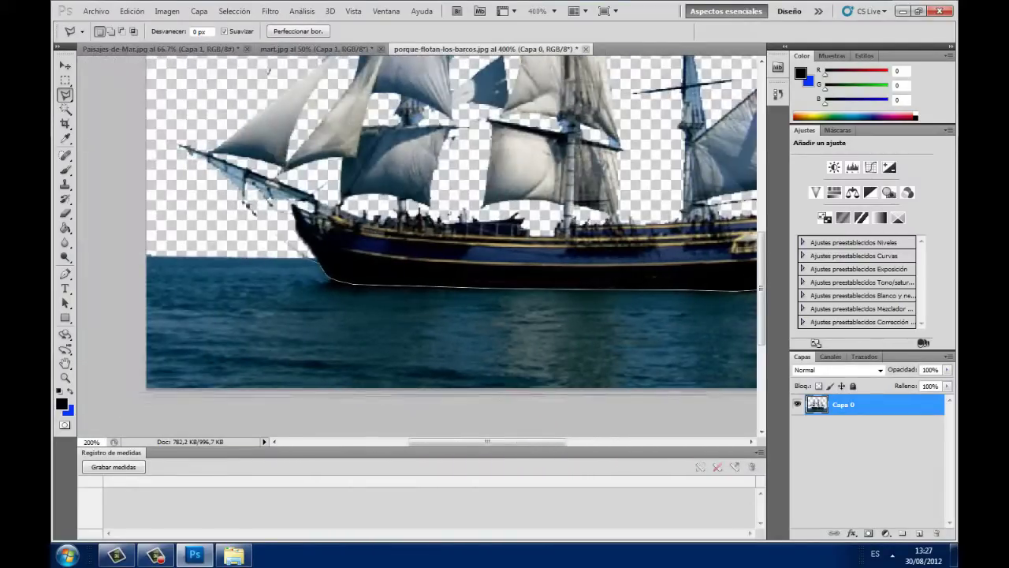
Step: Delete the outlined water below the hull and deselect, leaving the ship on transparency
key(ctrl+0)
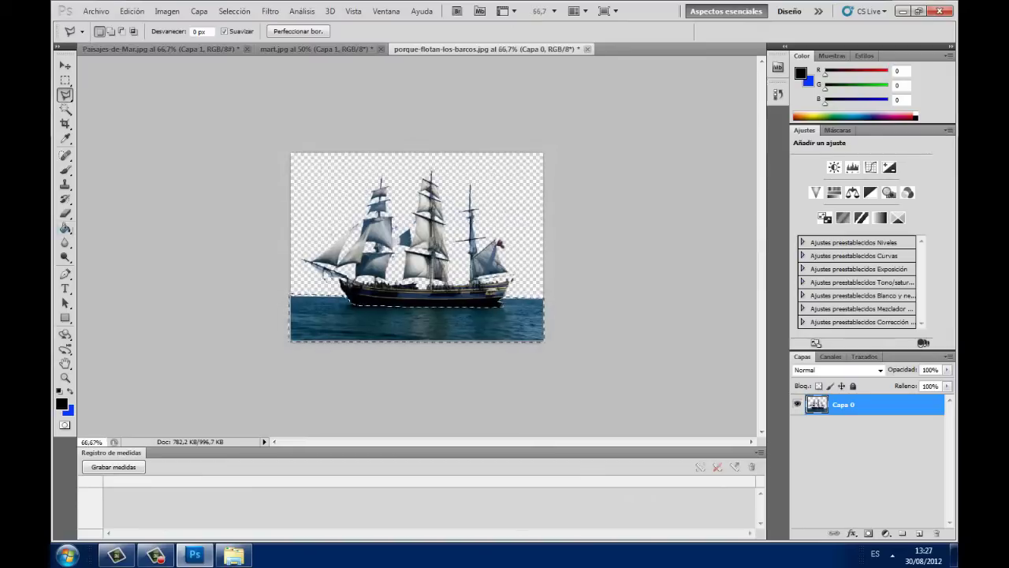
key(Delete)
key(b)
key(w)
right_click(374, 74)
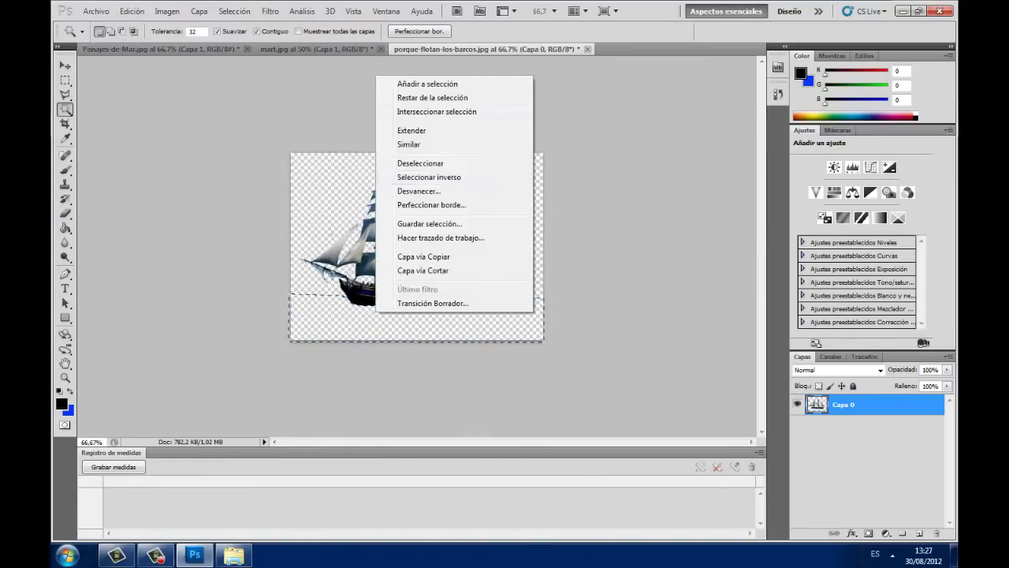
click(426, 128)
key(v)
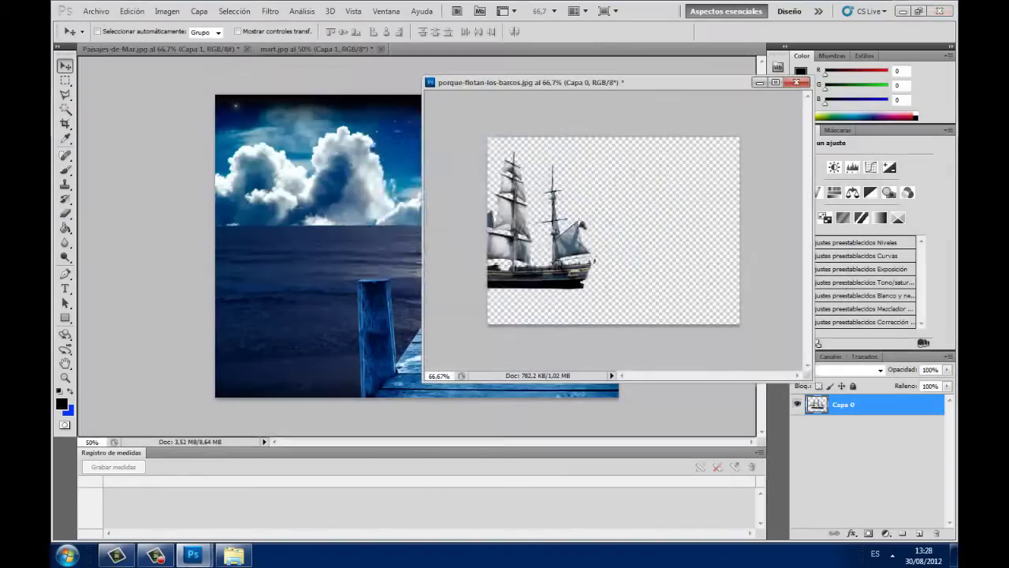
Step: Paste the ship into mart.jpg as Capa 2, scaled to 61.9% on the horizon
key(Return)
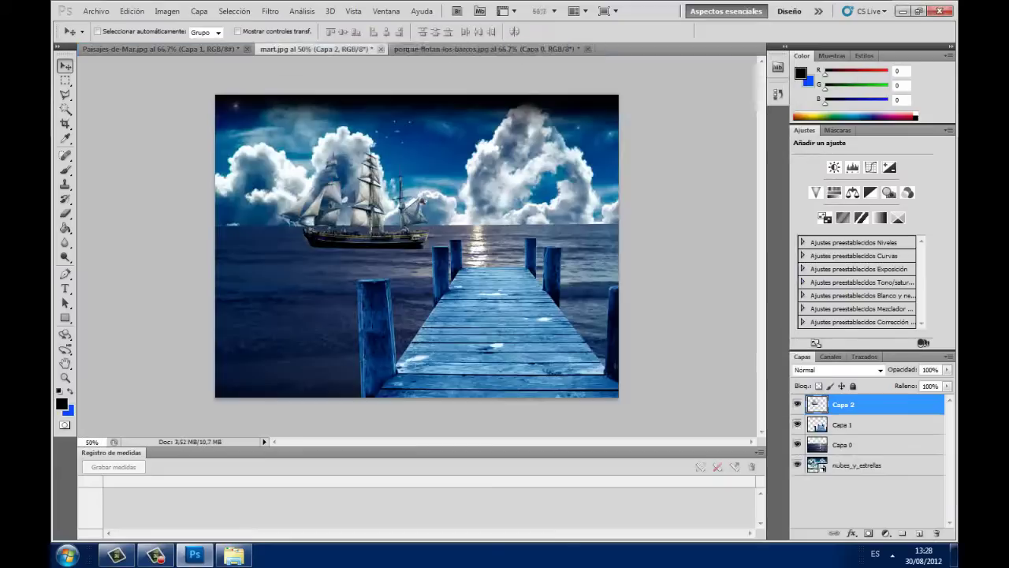
key(ctrl+t)
drag(226, 147, 249, 183)
drag(308, 215, 305, 215)
Step: Apply the ship's transform and launch Cinema 4D from the Start menu
click(485, 49)
click(439, 214)
click(317, 49)
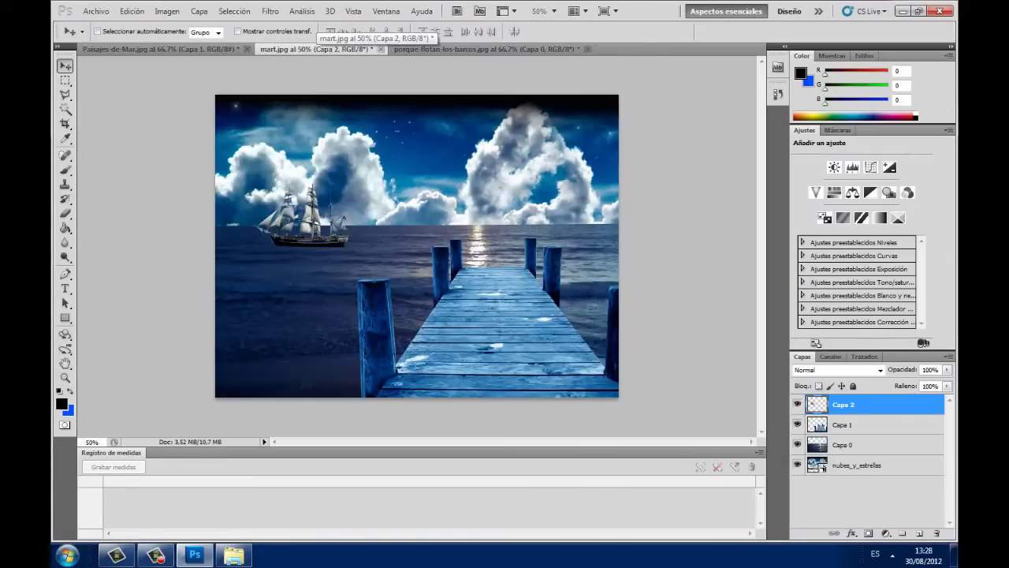
click(66, 555)
click(66, 556)
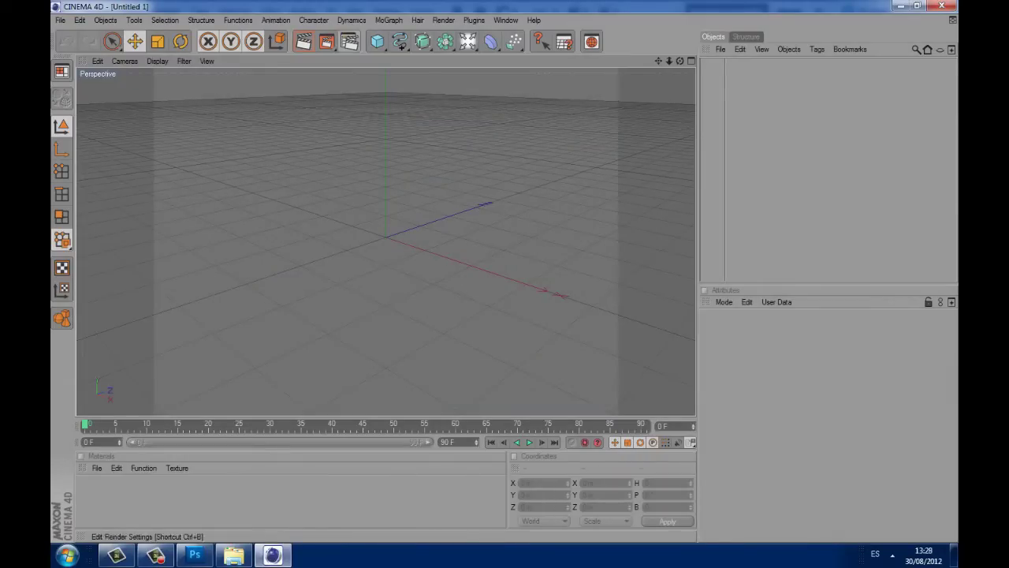
Step: Switch the render output resolution to a new preset
click(350, 42)
click(225, 48)
click(315, 39)
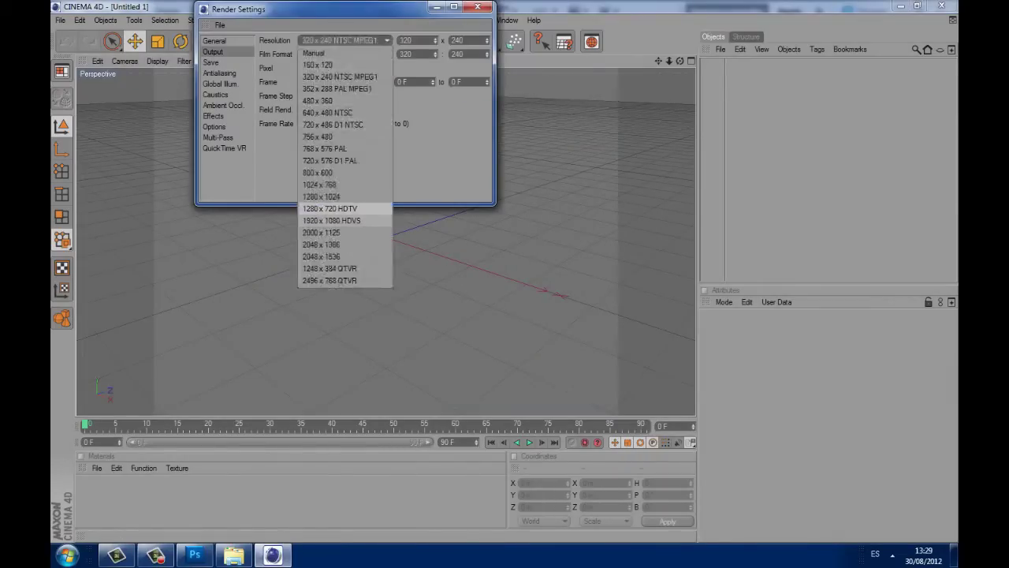
click(338, 207)
click(487, 7)
Step: Add a 3D Text object and set its extrusion depth to 120
click(389, 20)
click(403, 113)
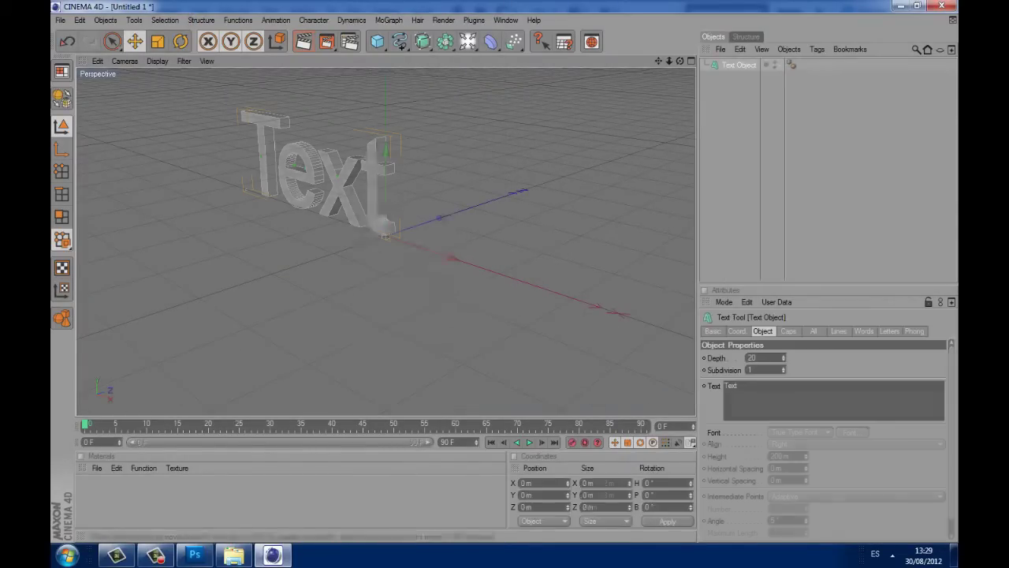
click(764, 357)
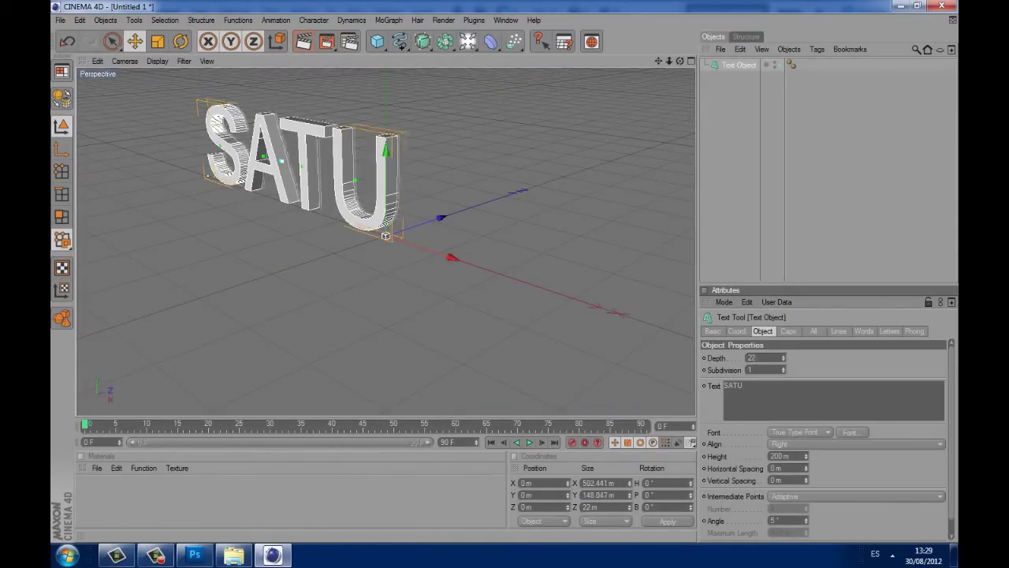
text(120)
key(Return)
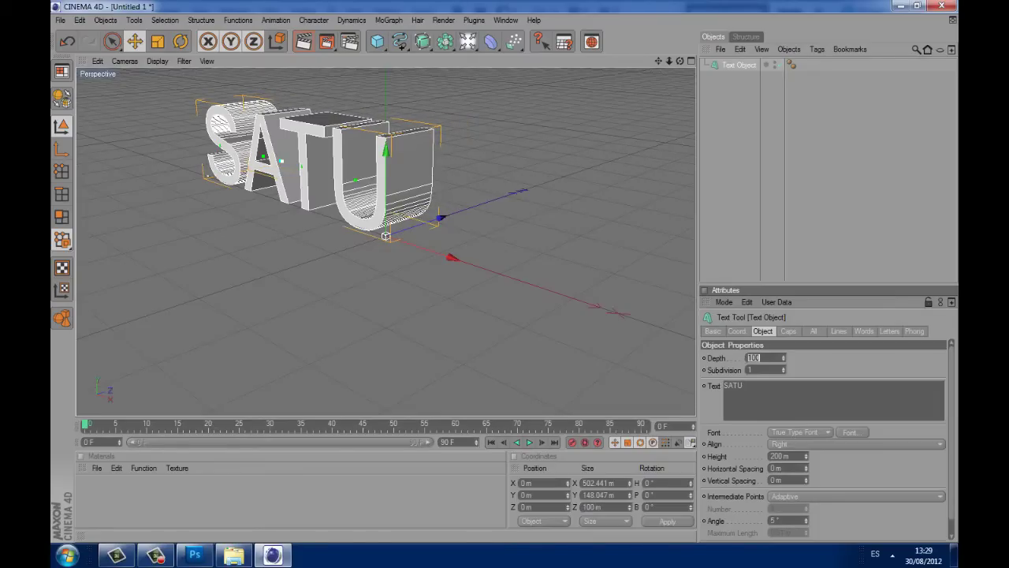
Step: Try Stencil Std on SATU, then change it to a bold sans-serif font (Hobo Std bold)
click(850, 432)
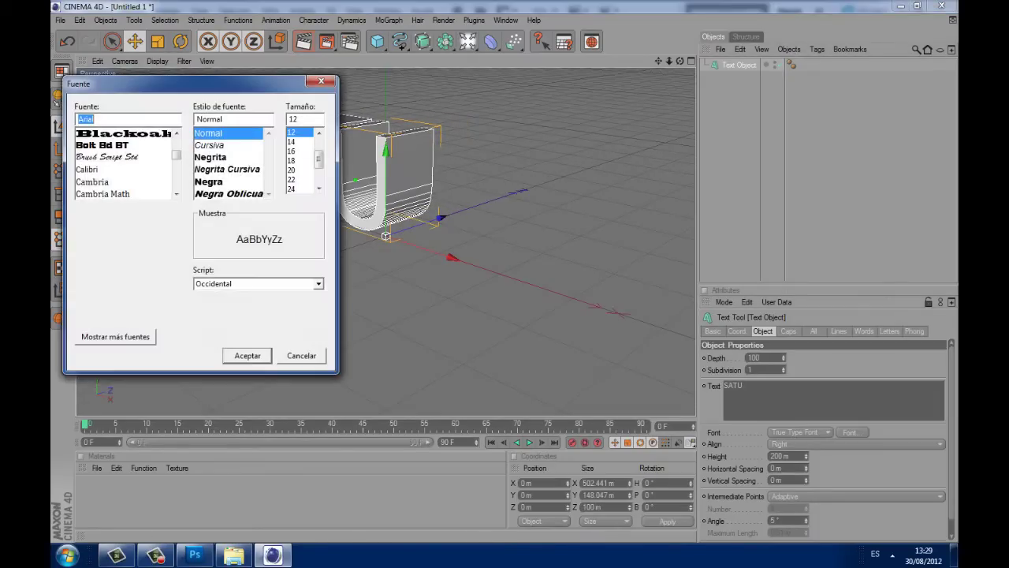
scroll(126, 163, up, 3)
click(102, 170)
click(247, 355)
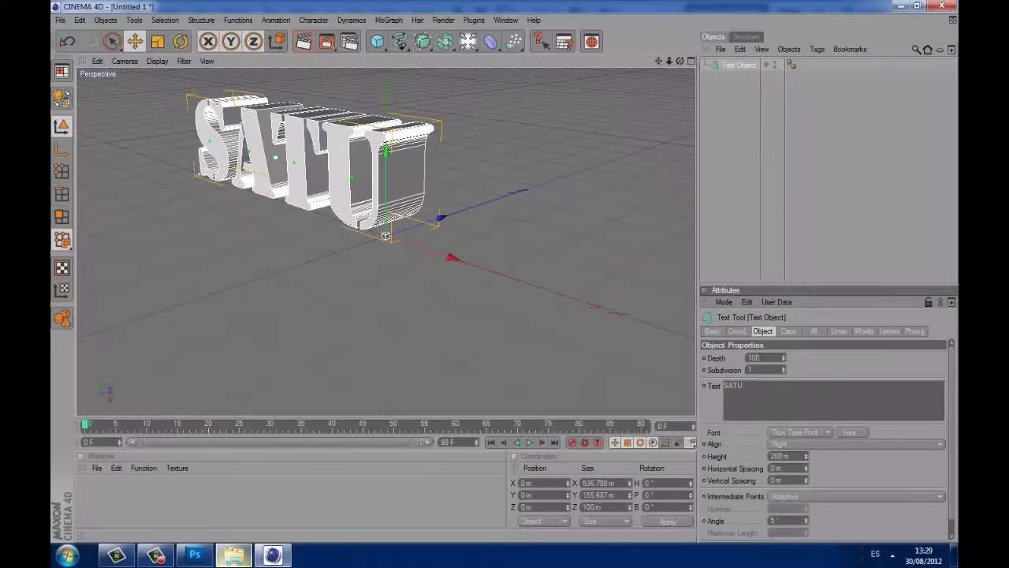
click(850, 432)
click(91, 133)
click(248, 354)
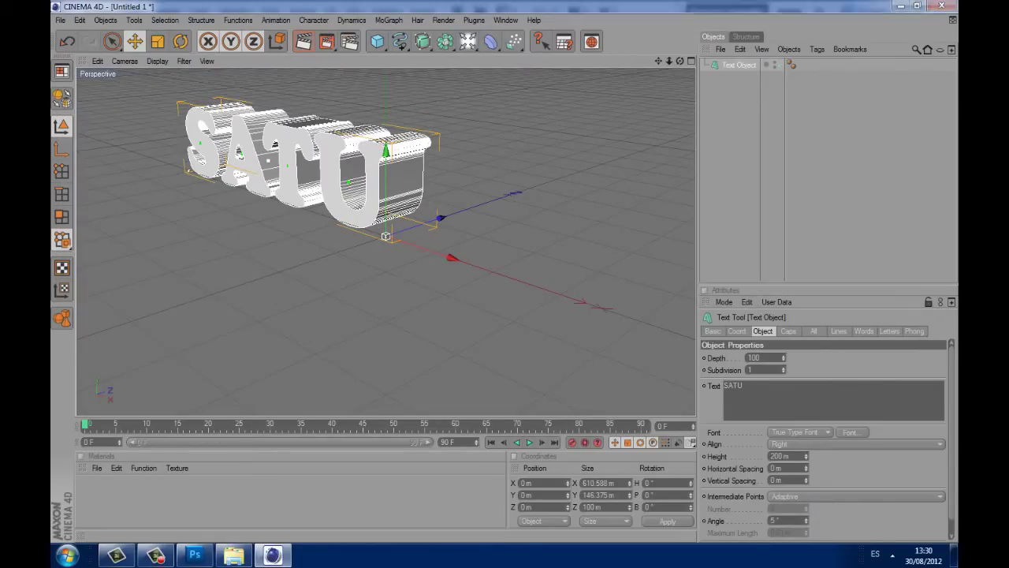
Step: Preview neighbouring fonts from the font list on the SATU text
click(850, 432)
key(Down)
key(Down)
key(Down)
key(Down)
key(Return)
click(850, 432)
key(Up)
key(Up)
key(Up)
Step: Keep stepping through fonts and settle SATU on a plain sans-serif font
key(Up)
key(Up)
key(Up)
key(Up)
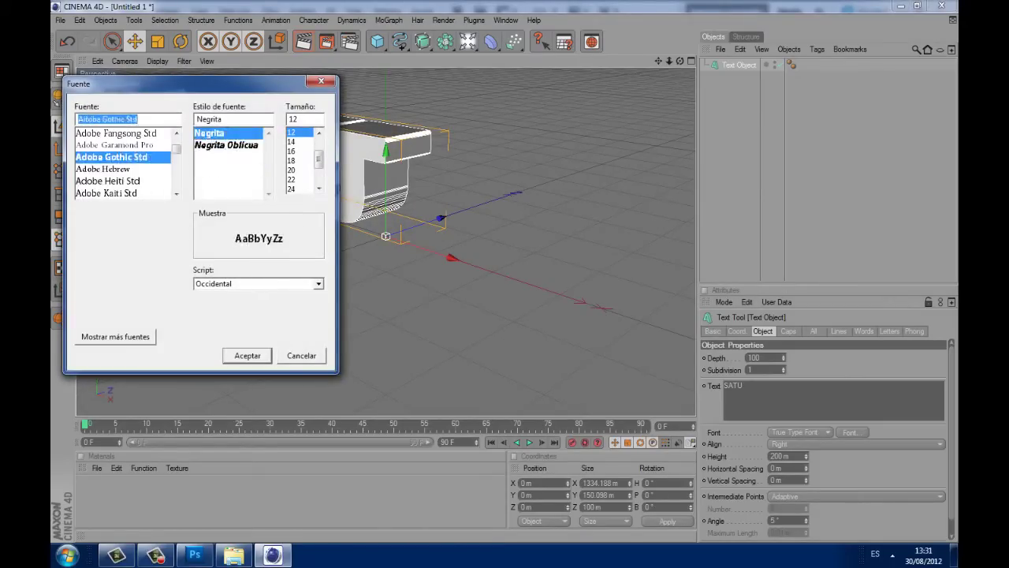
key(Return)
click(850, 432)
key(Up)
key(Up)
key(Return)
click(850, 432)
scroll(126, 163, down, 10)
scroll(126, 164, down, 10)
key(Up)
key(Up)
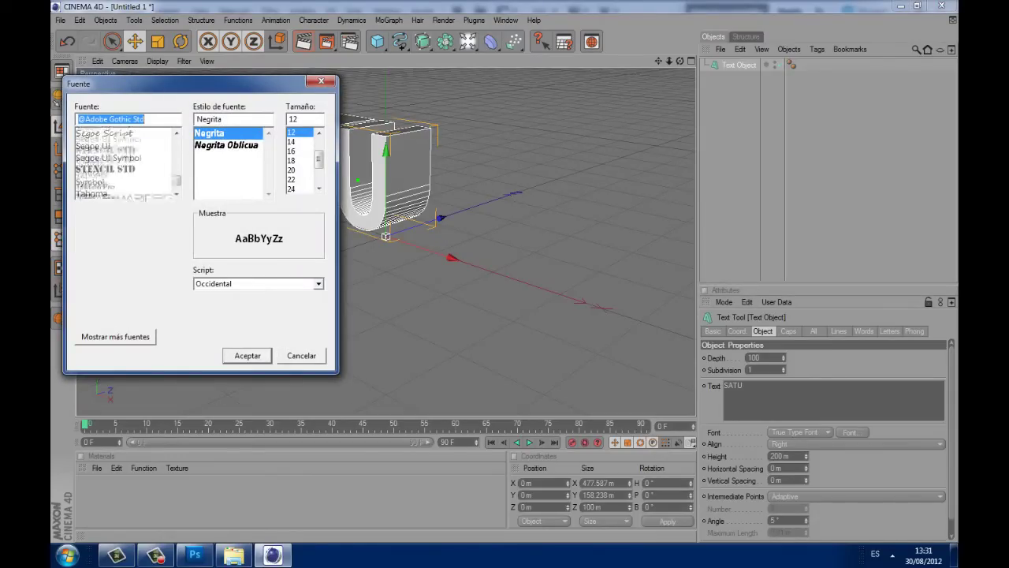
key(Up)
key(Return)
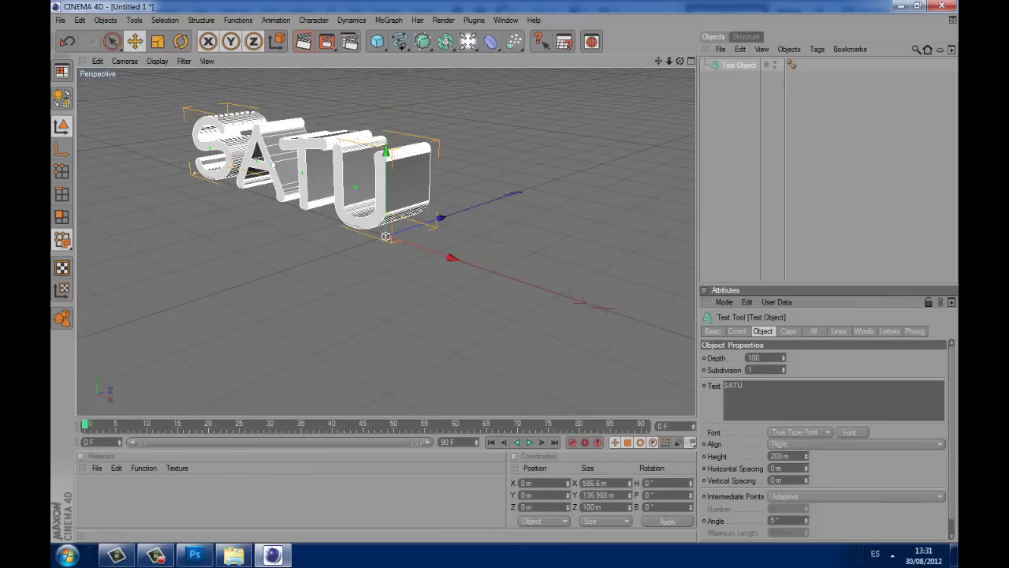
Step: Reduce the first text object's extrusion depth to 39
click(739, 65)
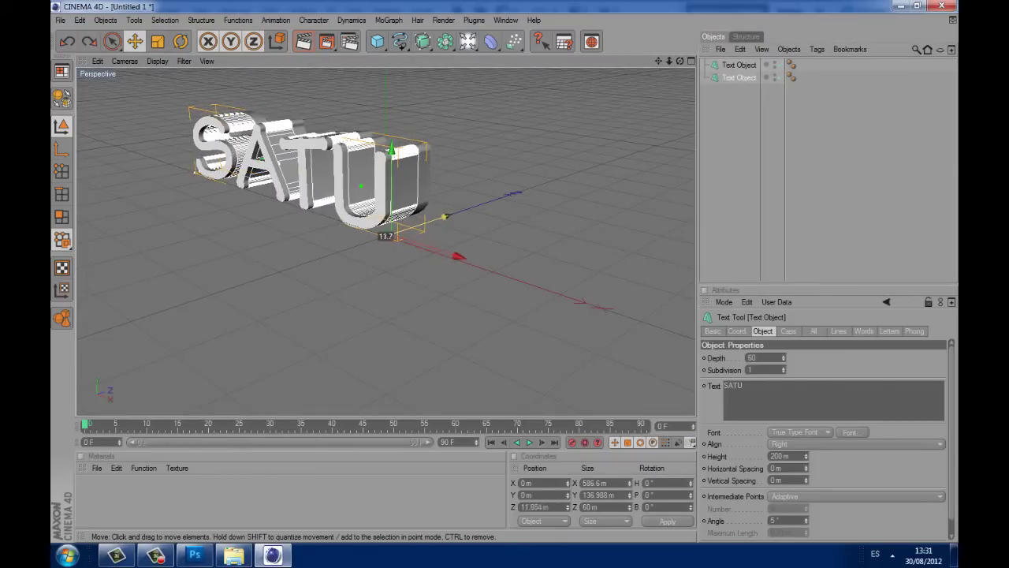
mouse_move(783, 357)
mouse_down()
mouse_move(783, 379)
mouse_move(783, 347)
mouse_up()
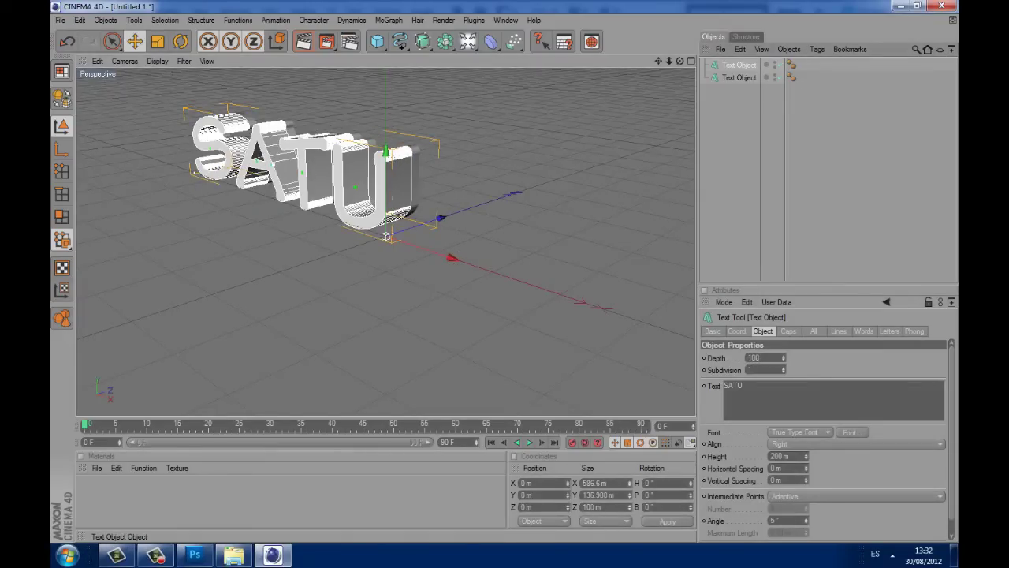
key(ctrl+z)
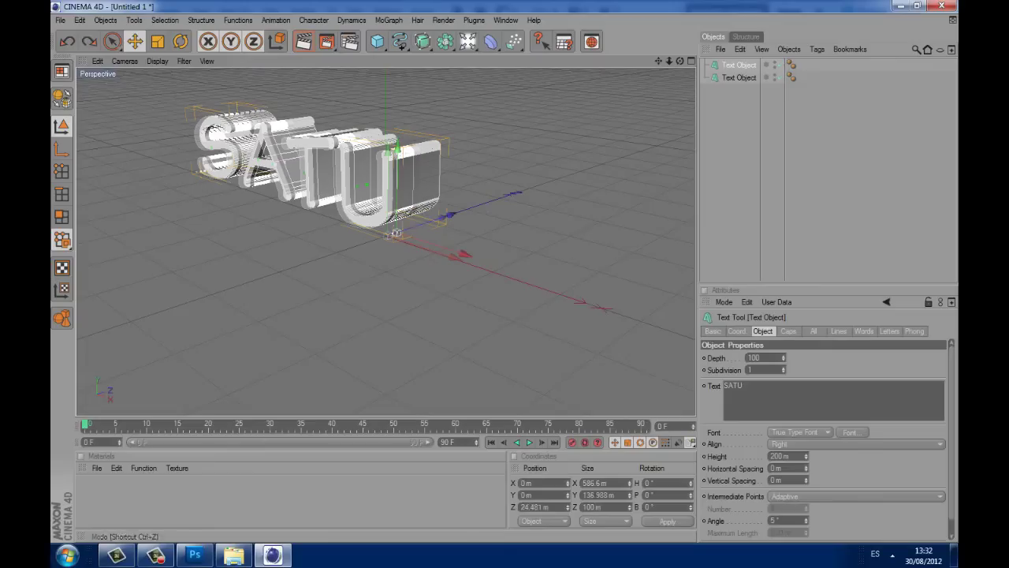
drag(783, 357, 783, 363)
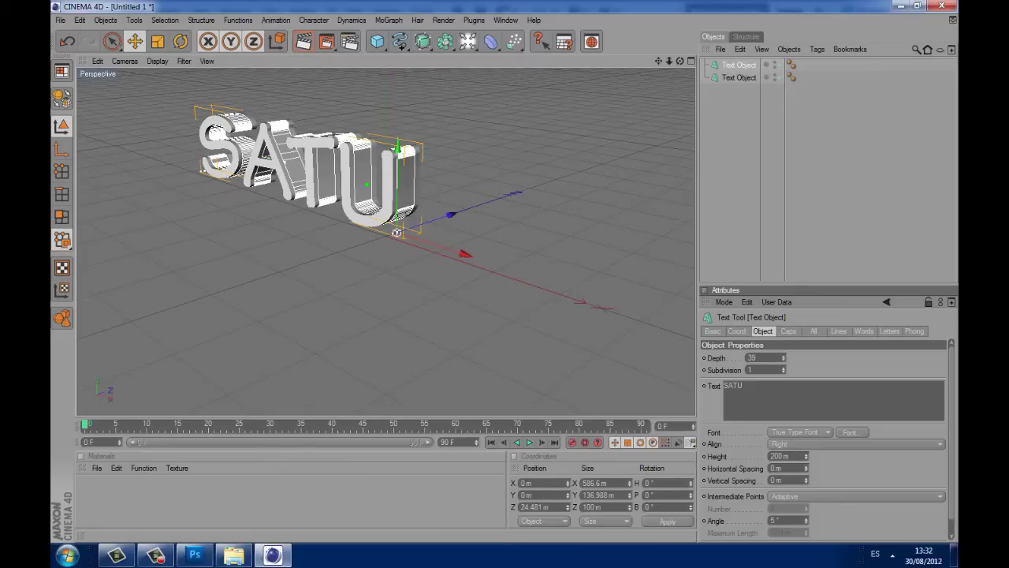
click(788, 330)
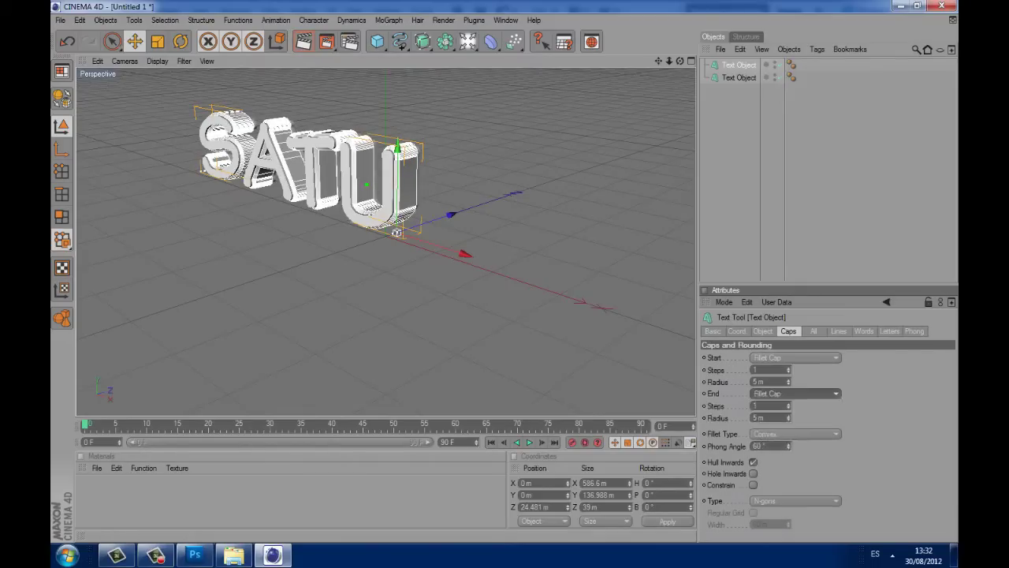
key(ctrl+shift+a)
Step: Add a light and position it in front of the SATU text
click(394, 228)
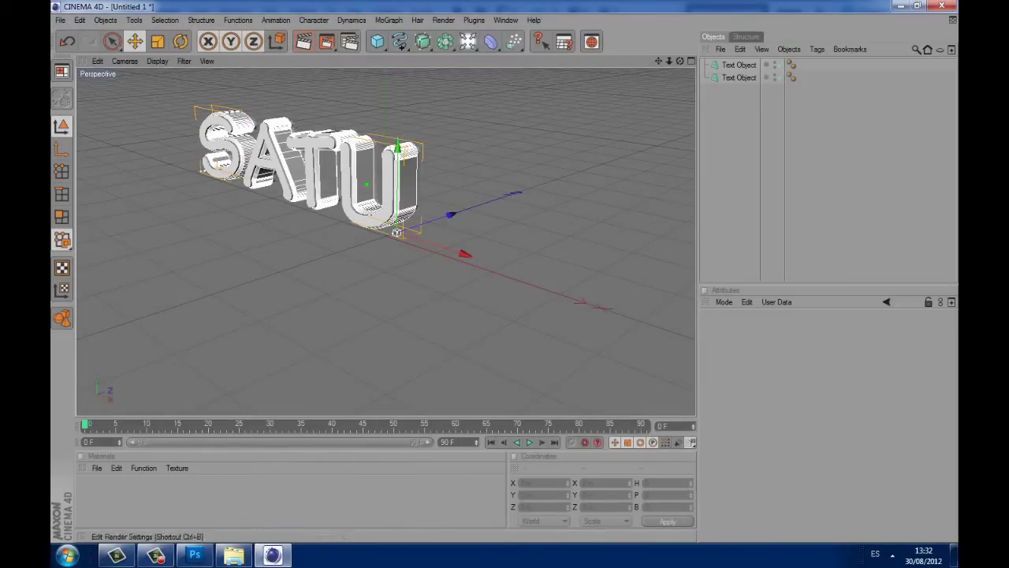
drag(680, 61, 702, 63)
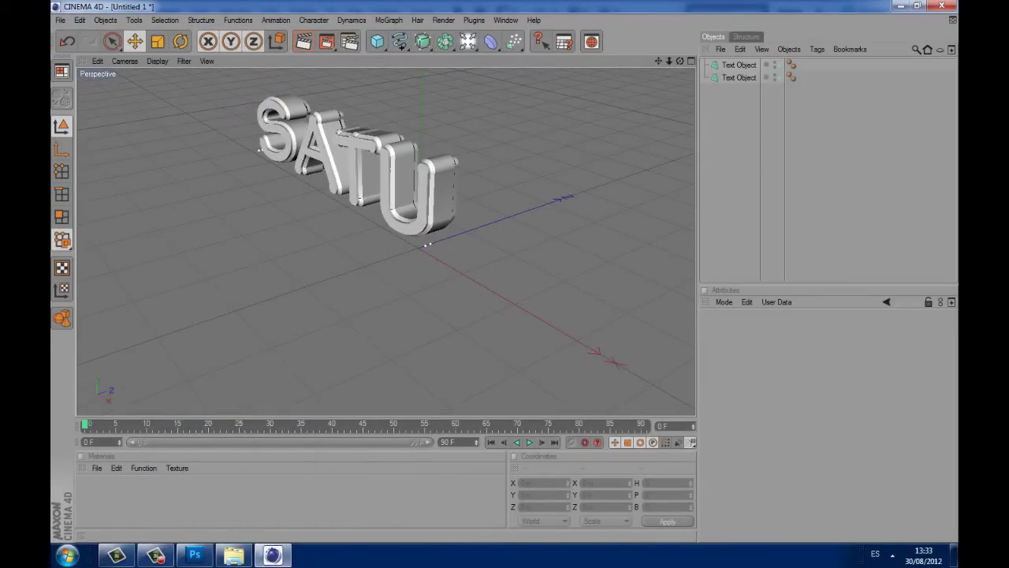
click(468, 41)
drag(500, 218, 323, 280)
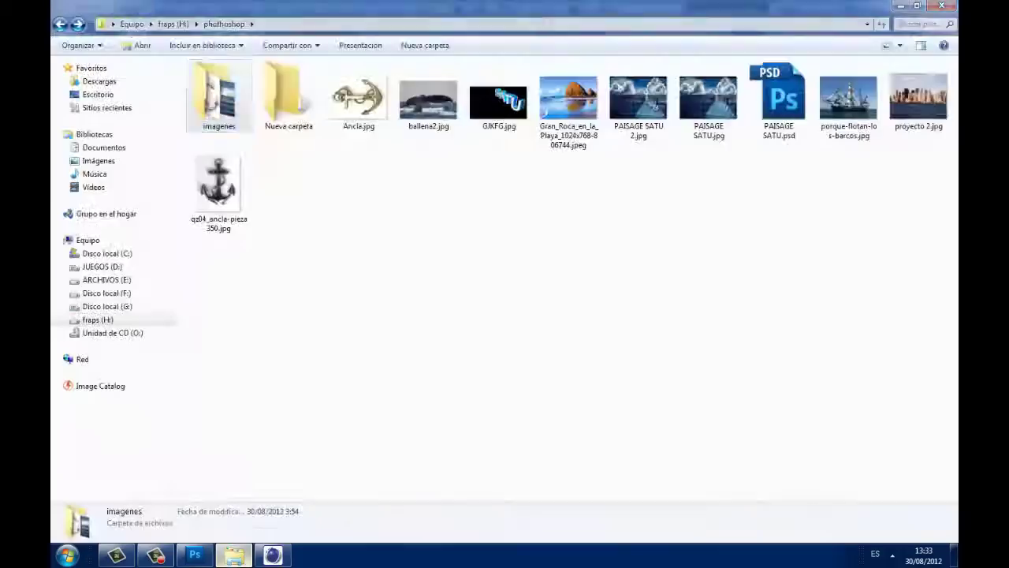
Step: Create a white self-luminous material and apply it to the SATU text
double_click(90, 489)
double_click(90, 489)
click(262, 203)
click(296, 203)
click(543, 82)
drag(90, 489, 791, 89)
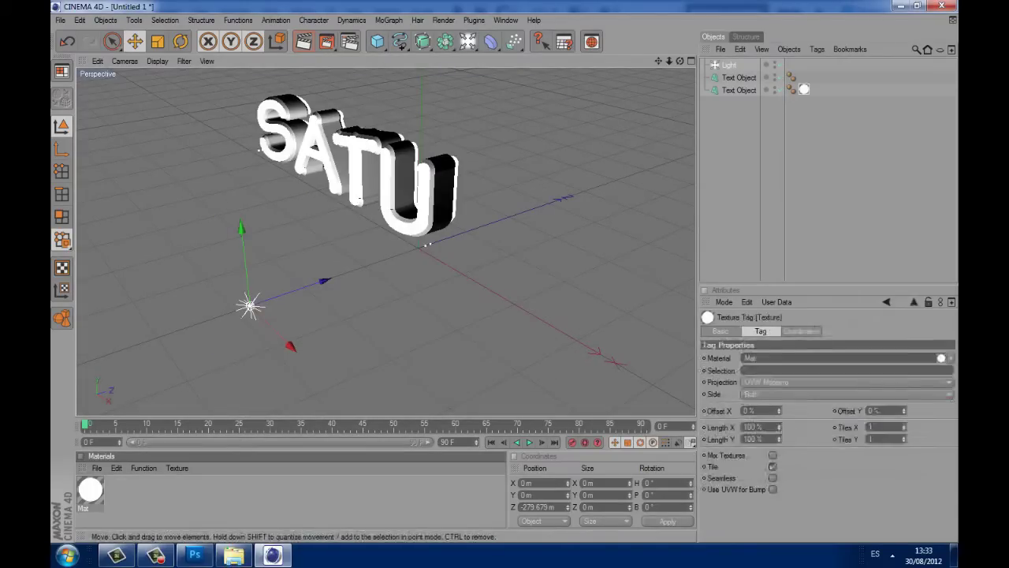
Step: Create a second cyan glowing material and render the scene to the Picture Viewer
double_click(197, 497)
double_click(121, 489)
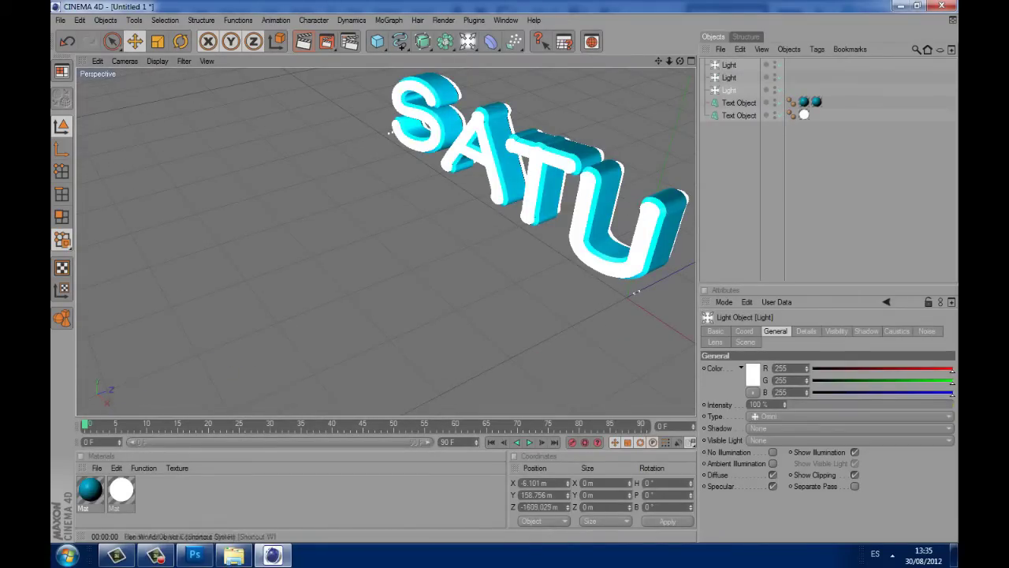
key(shift+r)
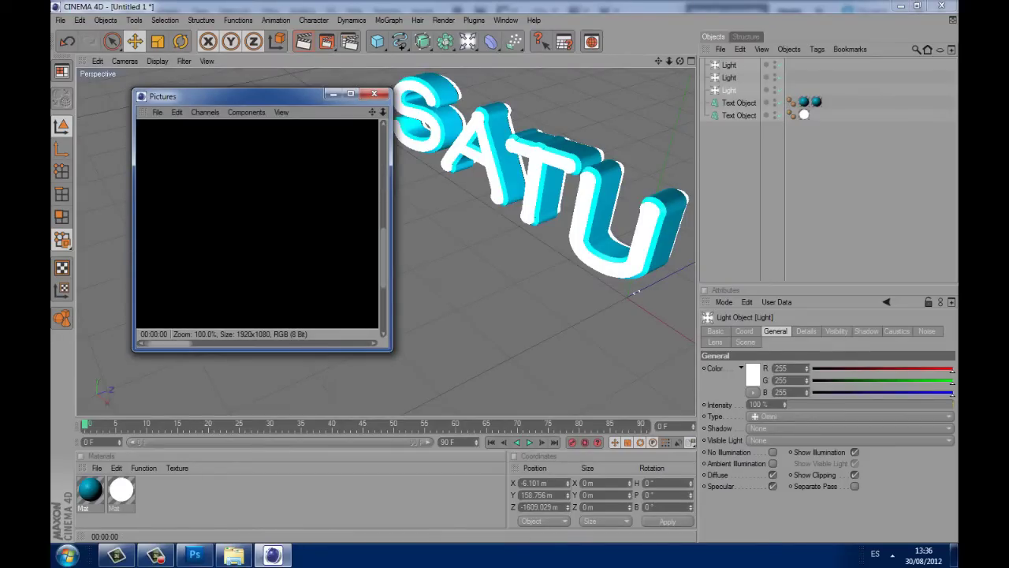
click(638, 291)
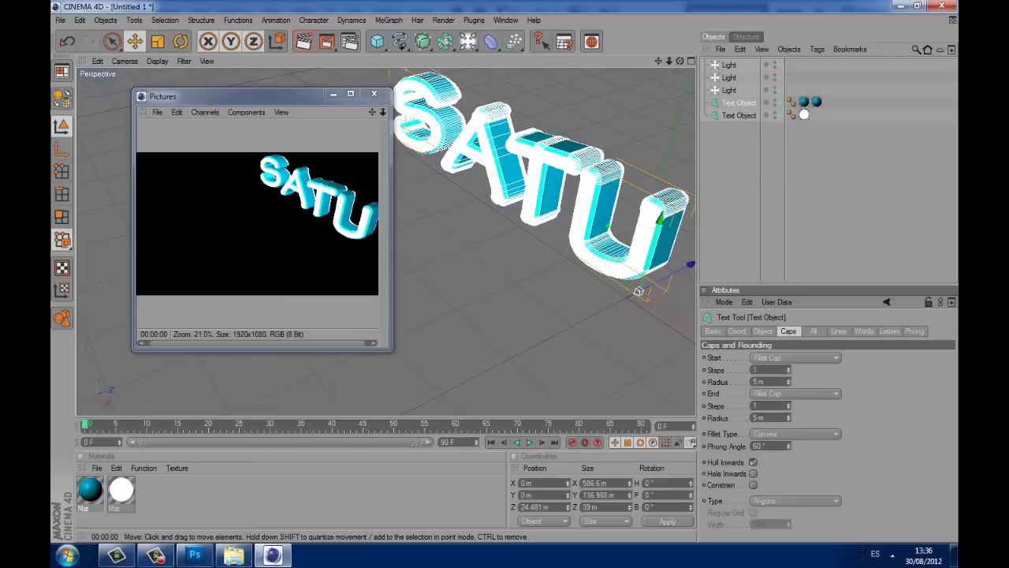
key(ctrl+a)
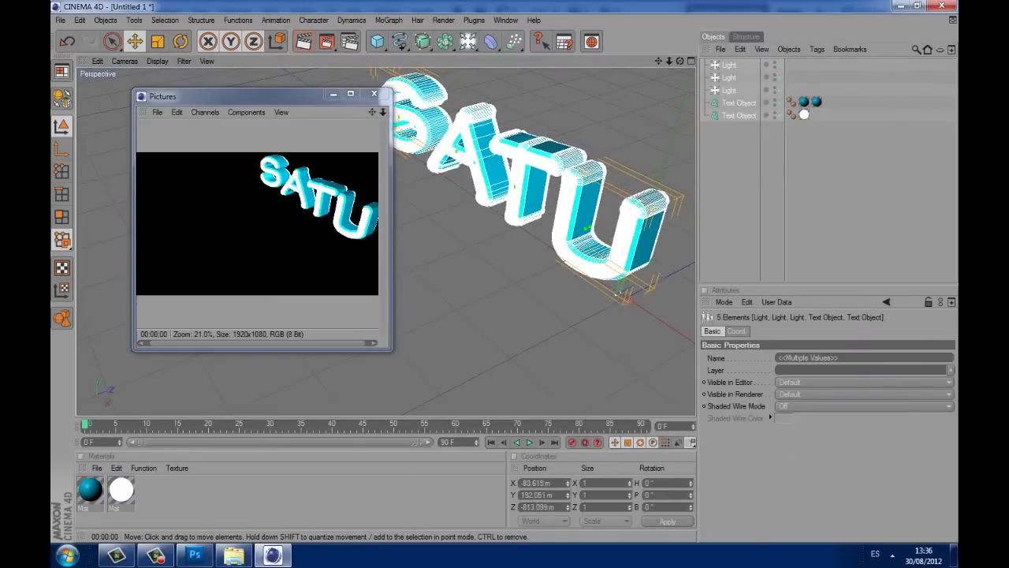
Step: Shift the scene, re-render it, and save the render as a JPEG (Untitled.jpg)
drag(583, 229, 576, 234)
click(326, 41)
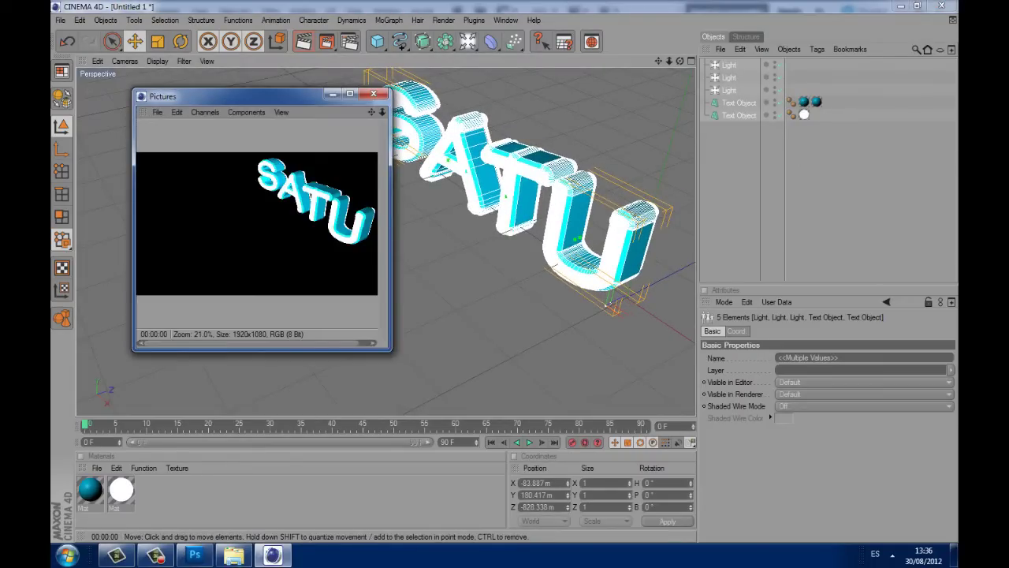
click(157, 112)
click(181, 140)
click(166, 112)
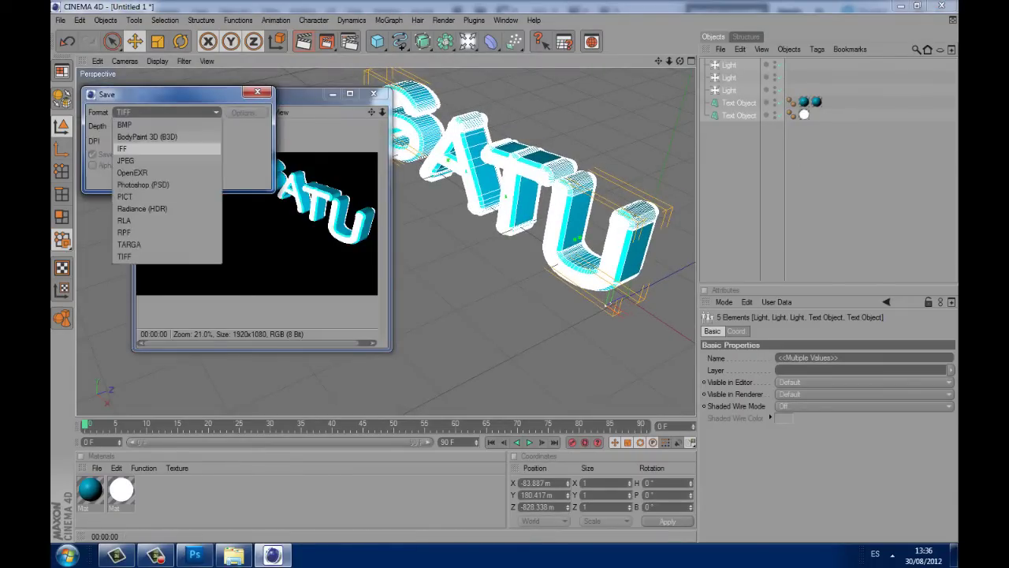
click(158, 160)
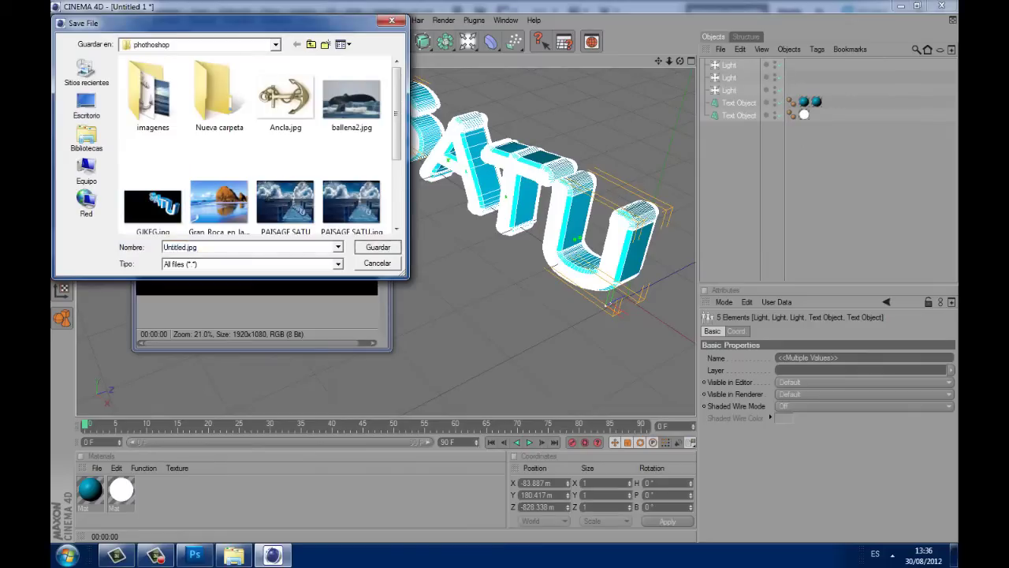
key(Return)
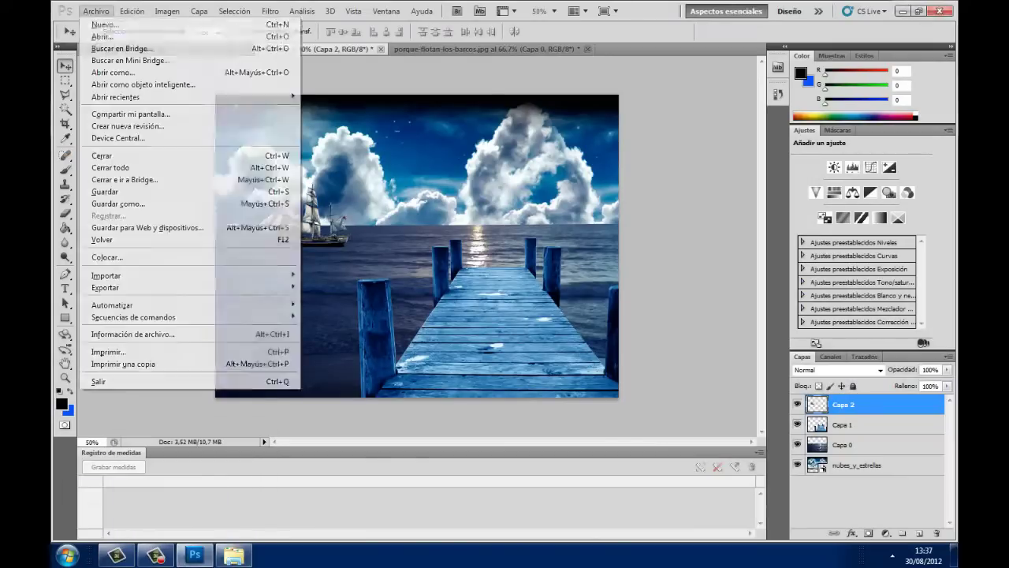
click(102, 36)
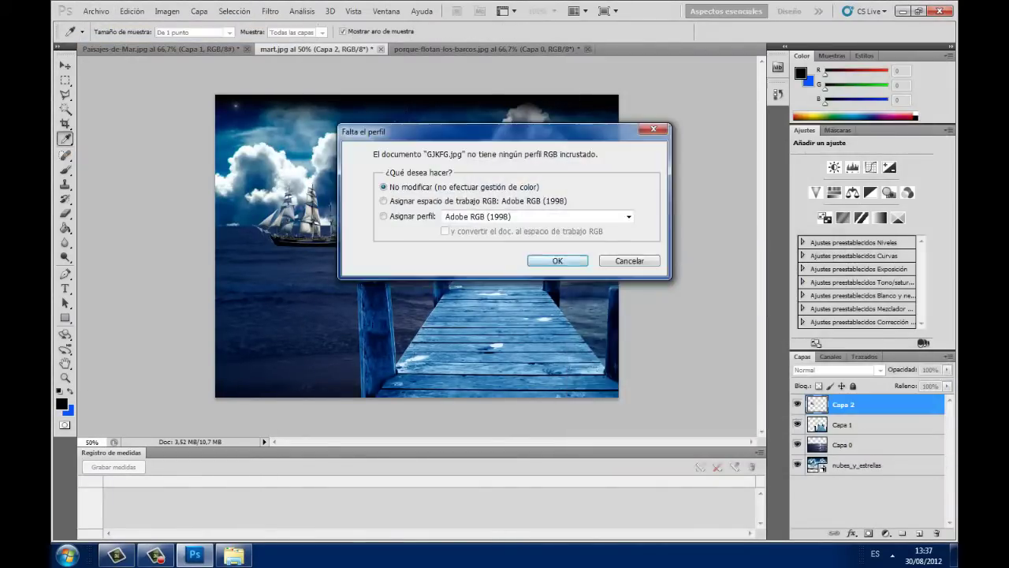
Step: Open the SATU render and erase its black background so the letters sit on transparency
key(Return)
key(b)
click(197, 239)
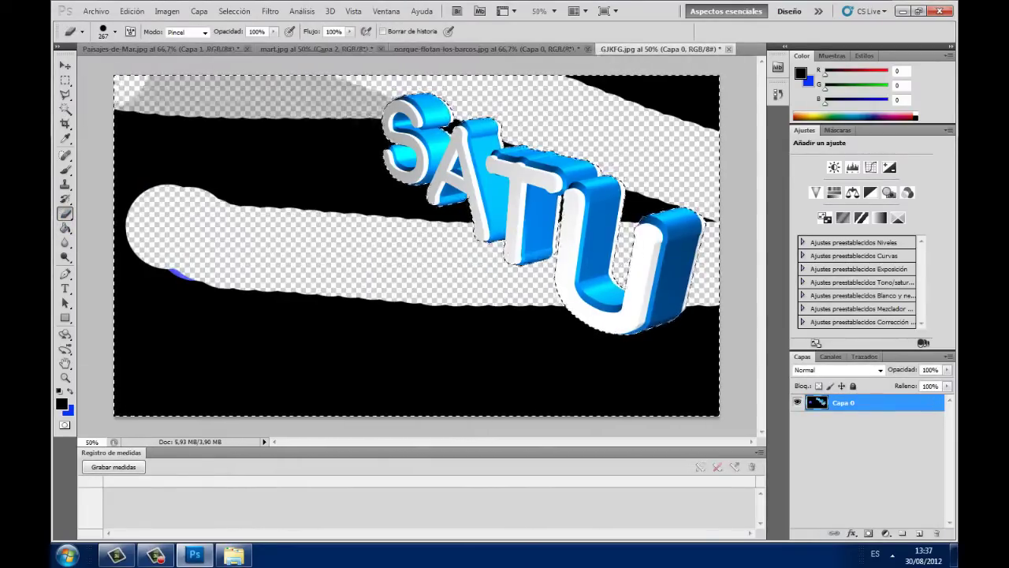
right_click(308, 169)
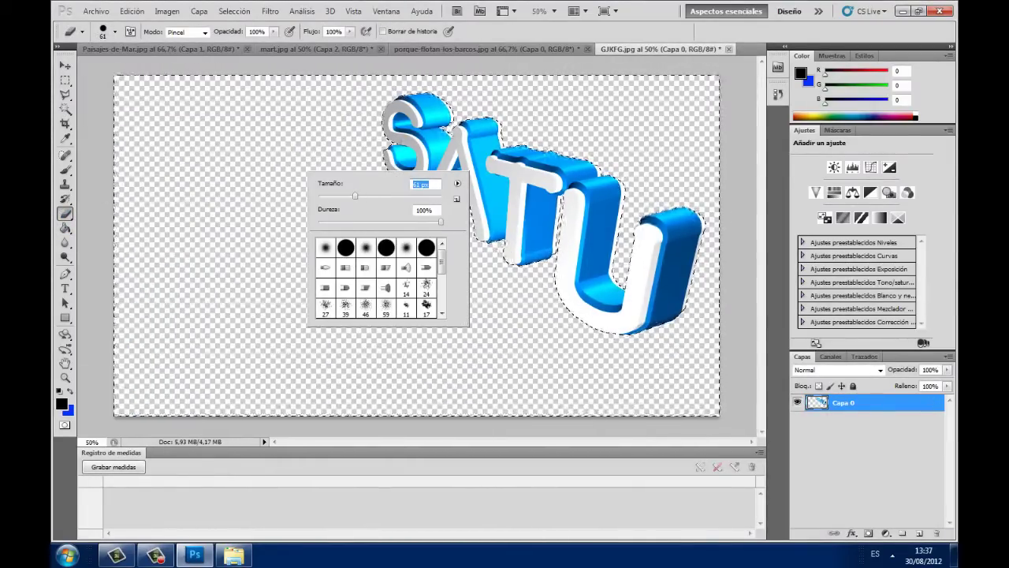
key(w)
key(ctrl+d)
drag(661, 49, 623, 103)
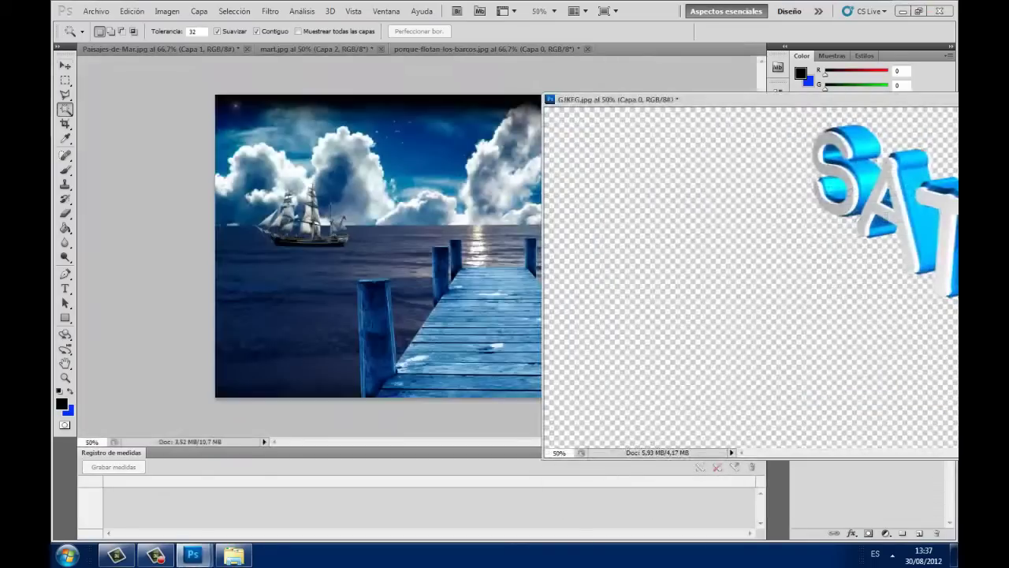
Step: Bring the SATU letters into mart.jpg and scale them to about 33% on the pier
key(v)
drag(710, 205, 457, 261)
drag(599, 50, 663, 49)
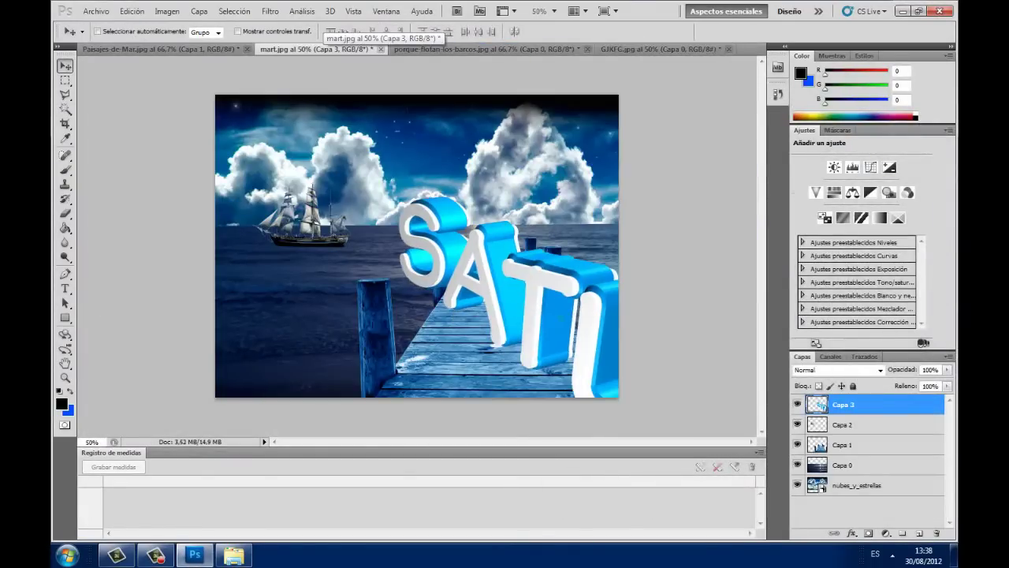
key(ctrl+t)
drag(722, 199, 564, 319)
drag(481, 377, 522, 296)
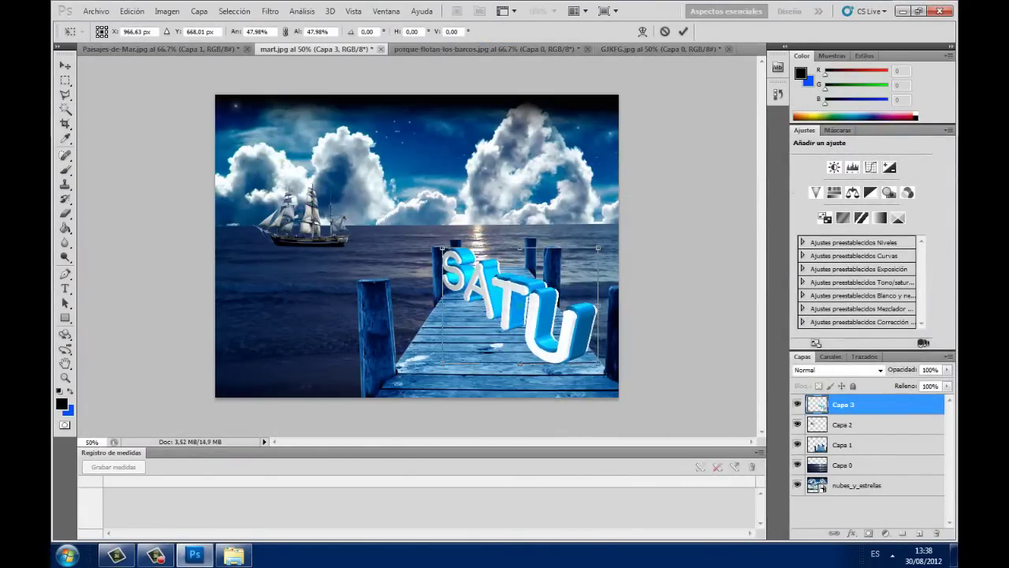
drag(607, 237, 556, 279)
drag(477, 368, 497, 345)
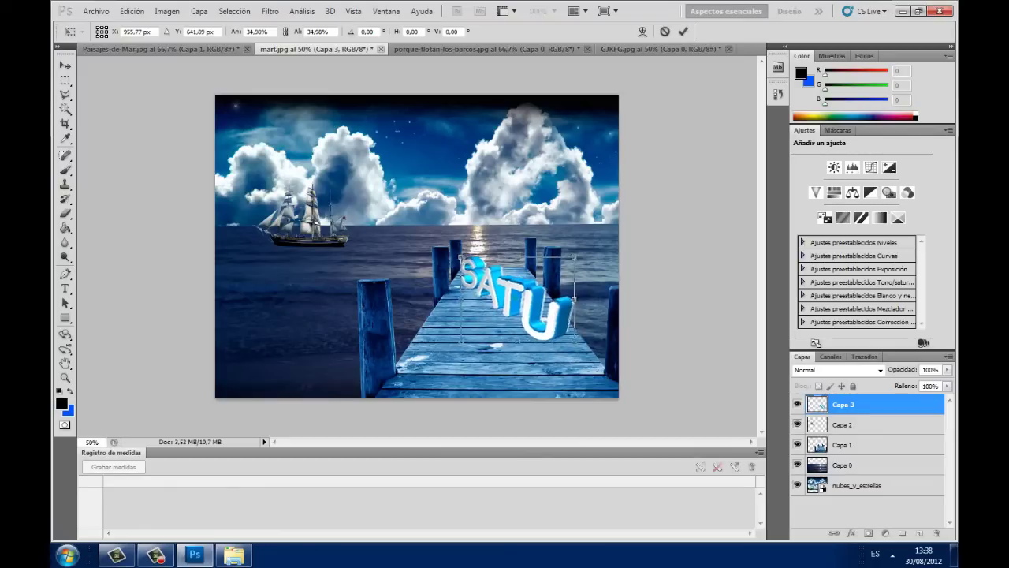
drag(580, 339, 575, 336)
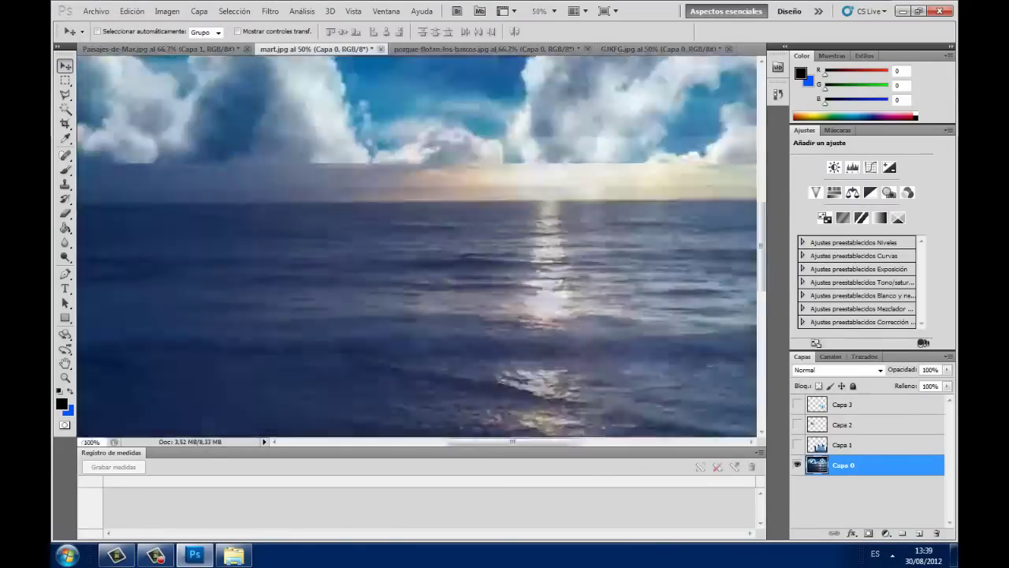
Step: Zoom in and scroll across the sea-and-clouds background to inspect it, then zoom out
key(ctrl+plus)
key(ctrl+plus)
key(ctrl+plus)
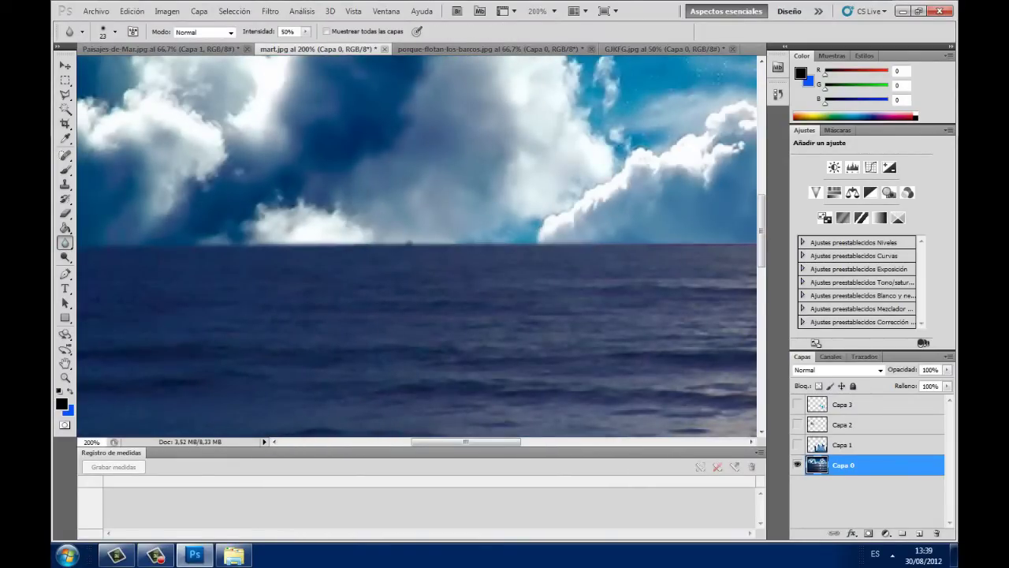
scroll(416, 244, right, 5)
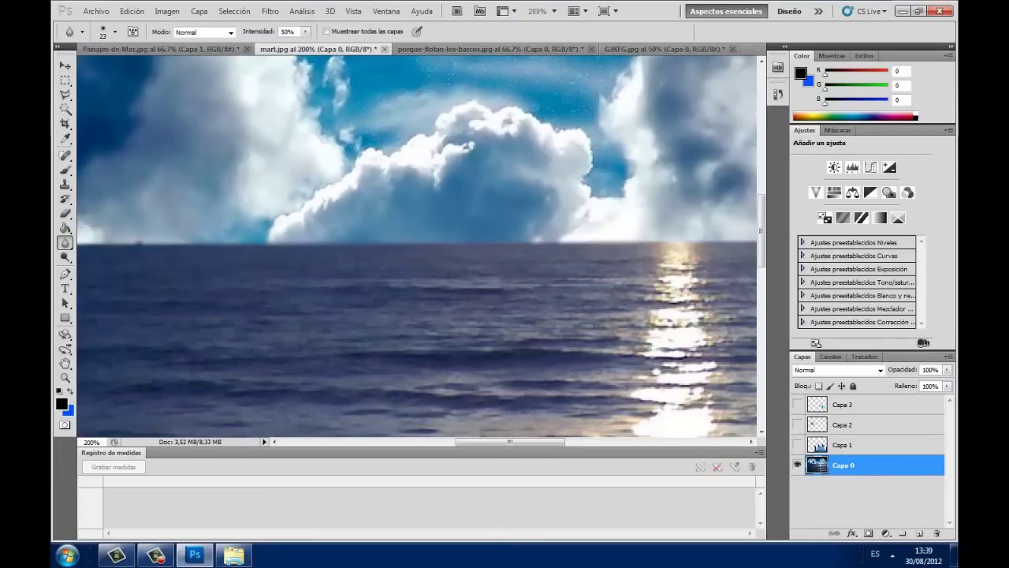
scroll(417, 244, right, 7)
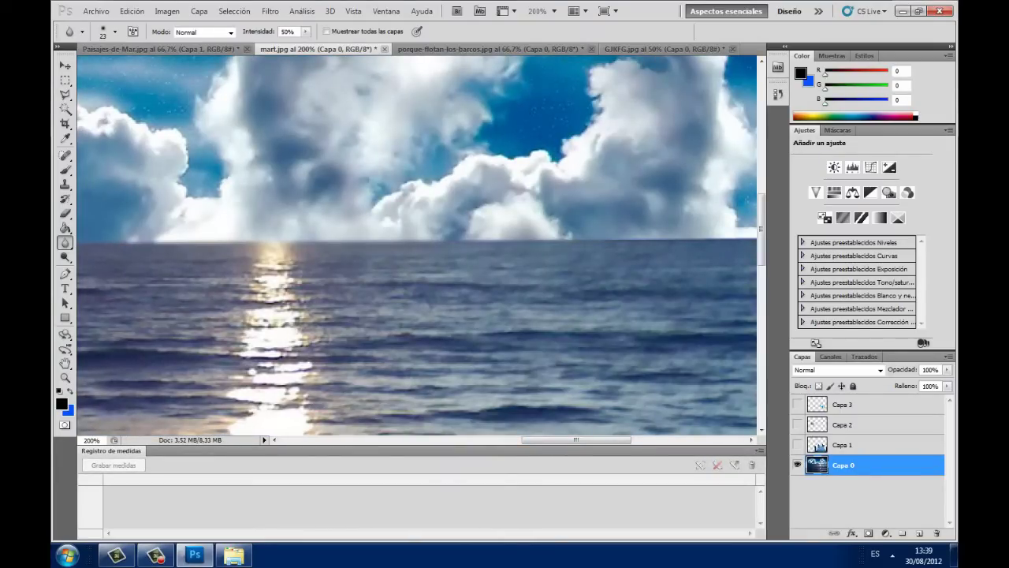
scroll(417, 245, right, 3)
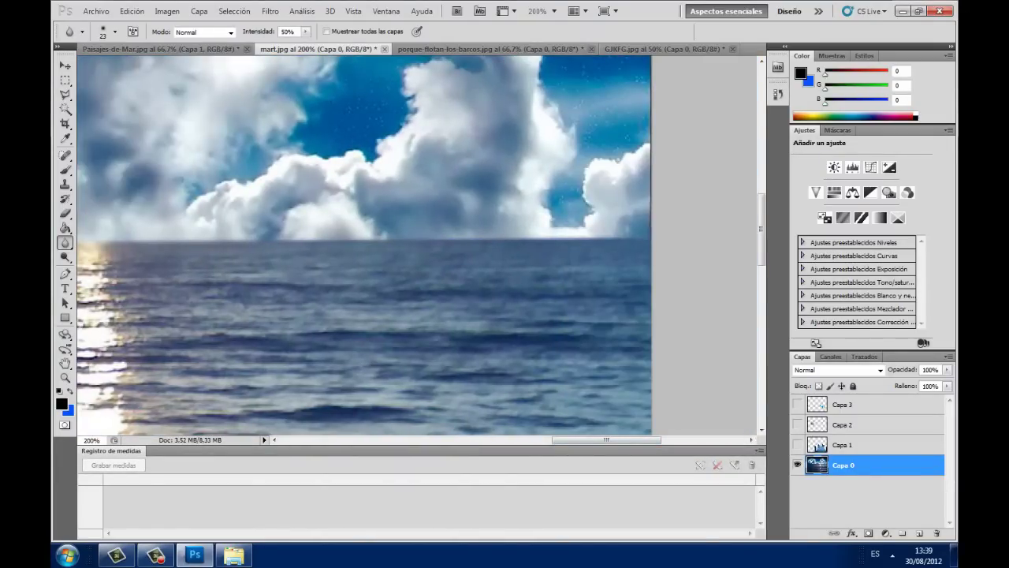
key(ctrl+minus)
key(ctrl+minus)
click(271, 11)
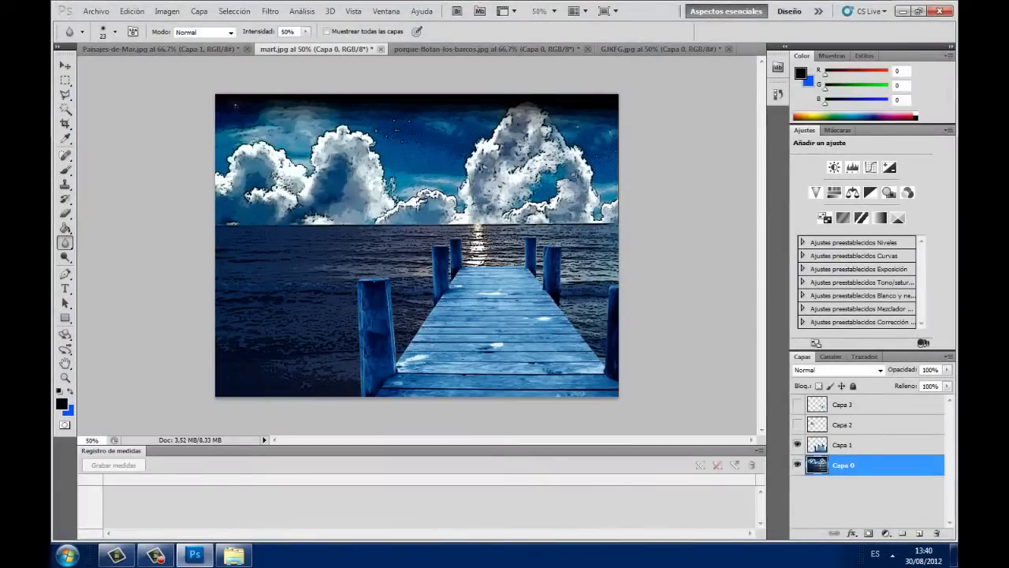
Step: Apply the Bordes añadidos edge filter to the pier (Capa 1) and the ship (Capa 2)
click(867, 445)
click(271, 11)
click(291, 54)
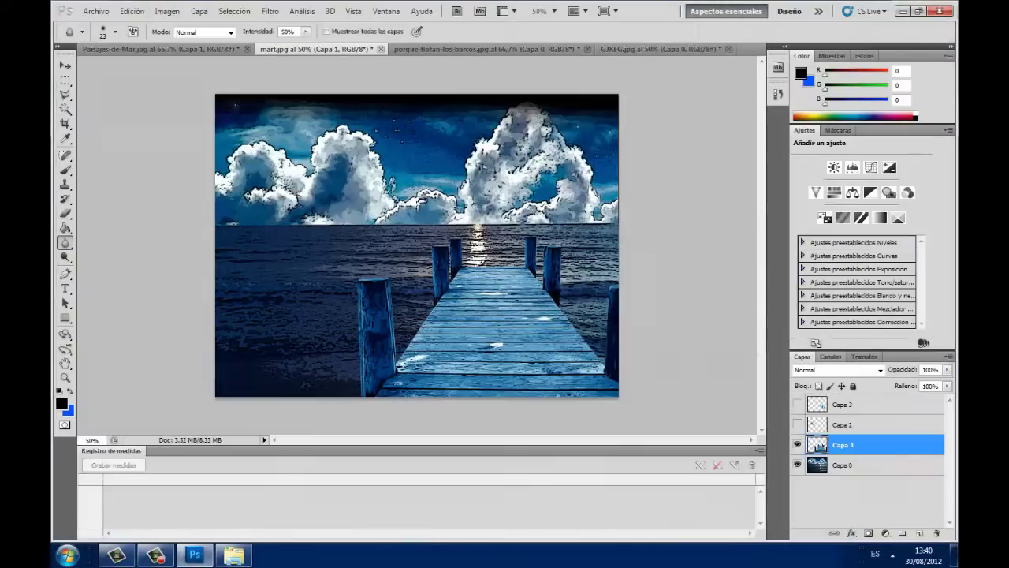
click(844, 424)
click(271, 11)
click(462, 113)
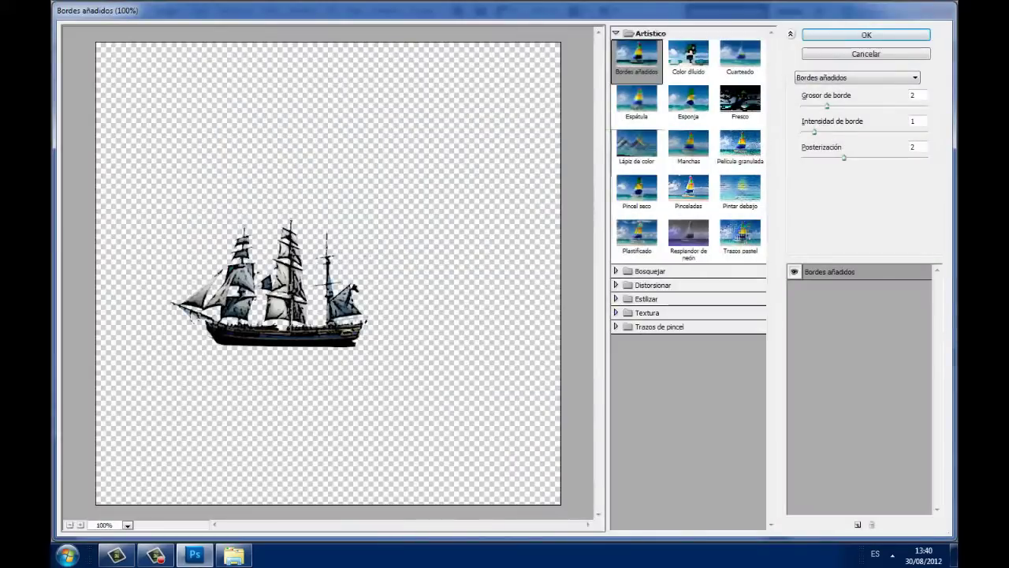
key(Return)
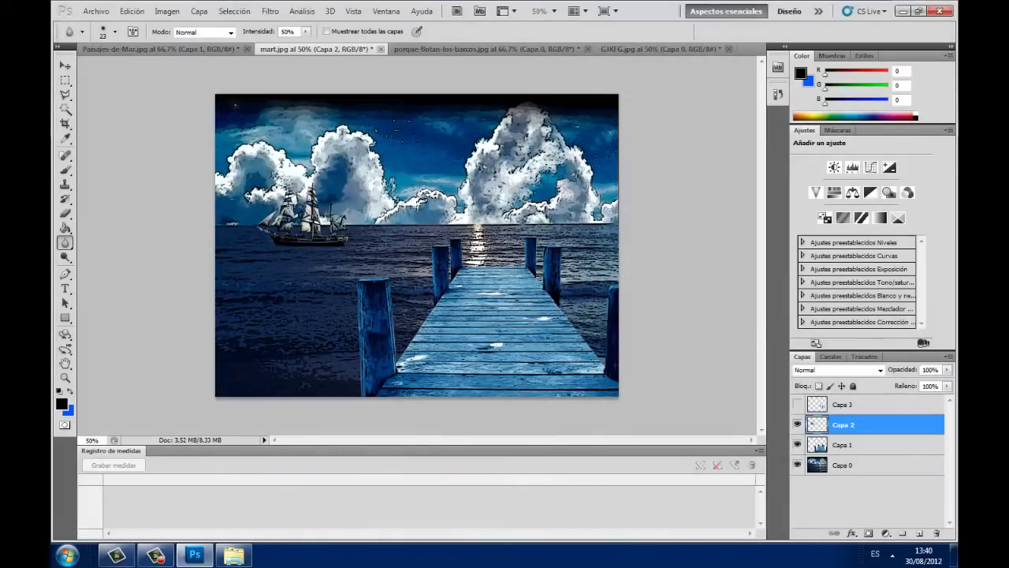
Step: Show the SATU layer and preview several Artistic filters on it
click(798, 403)
click(844, 404)
click(270, 11)
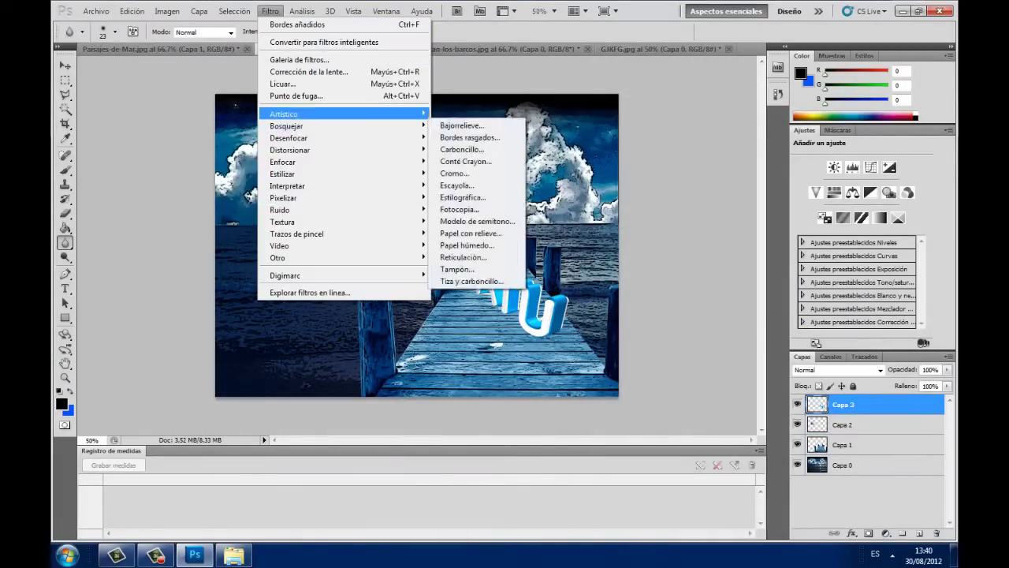
click(462, 116)
click(740, 142)
click(740, 98)
click(688, 231)
click(637, 231)
click(636, 55)
Step: Apply Bordes añadidos to the SATU text after a brief Plastificado preview
key(Escape)
click(271, 11)
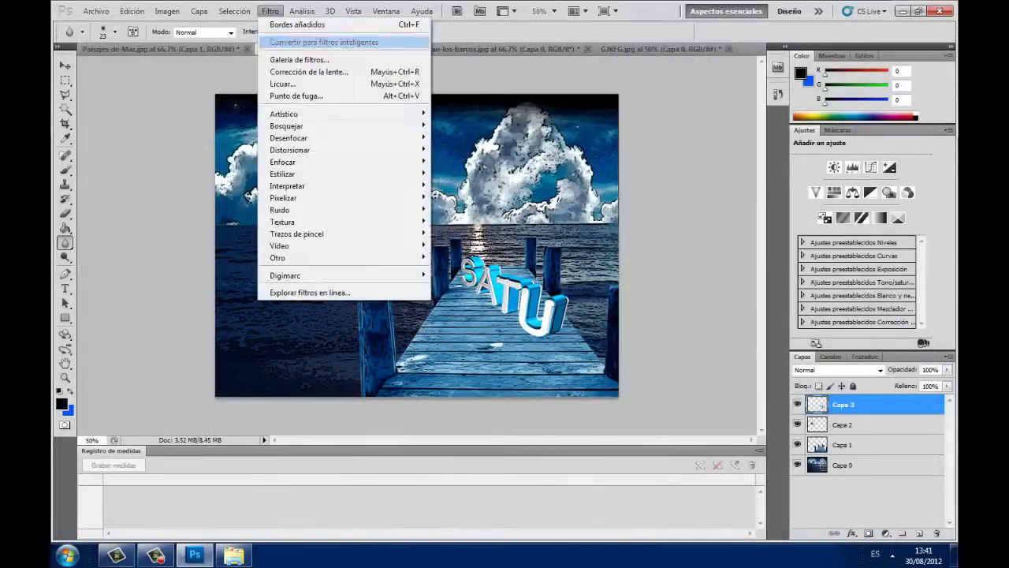
click(465, 210)
click(636, 231)
key(Escape)
click(266, 11)
click(465, 113)
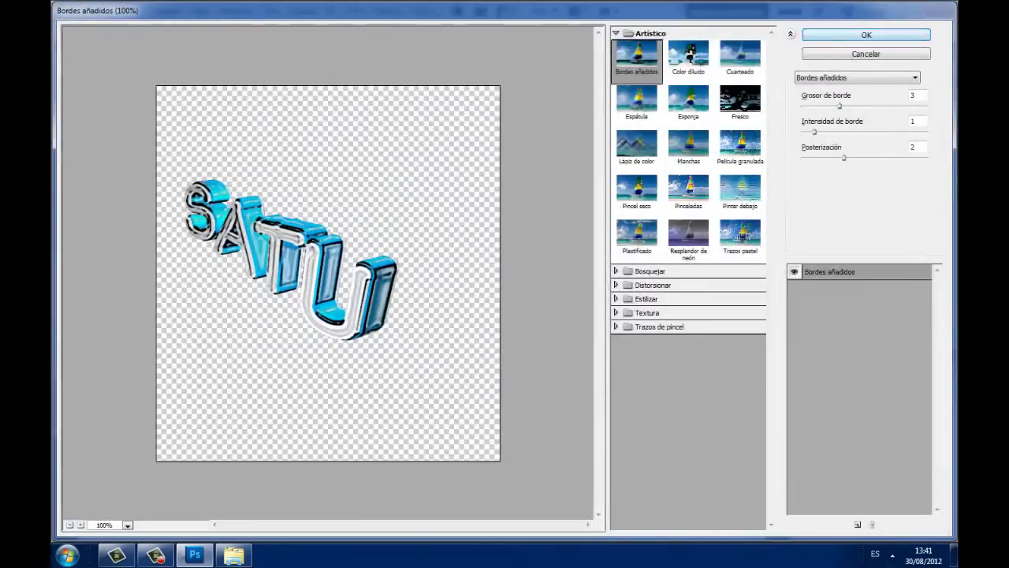
key(Return)
Step: Select the SATU letters by inverting a magic-wand selection and add a Tono/saturación adjustment layer
drag(797, 424, 797, 464)
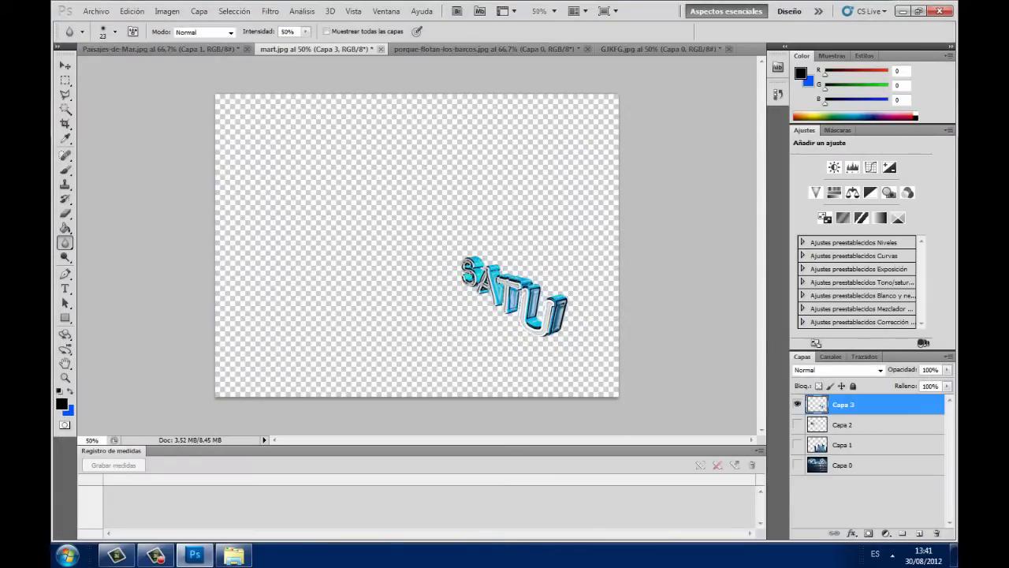
key(w)
click(340, 208)
right_click(340, 208)
click(394, 309)
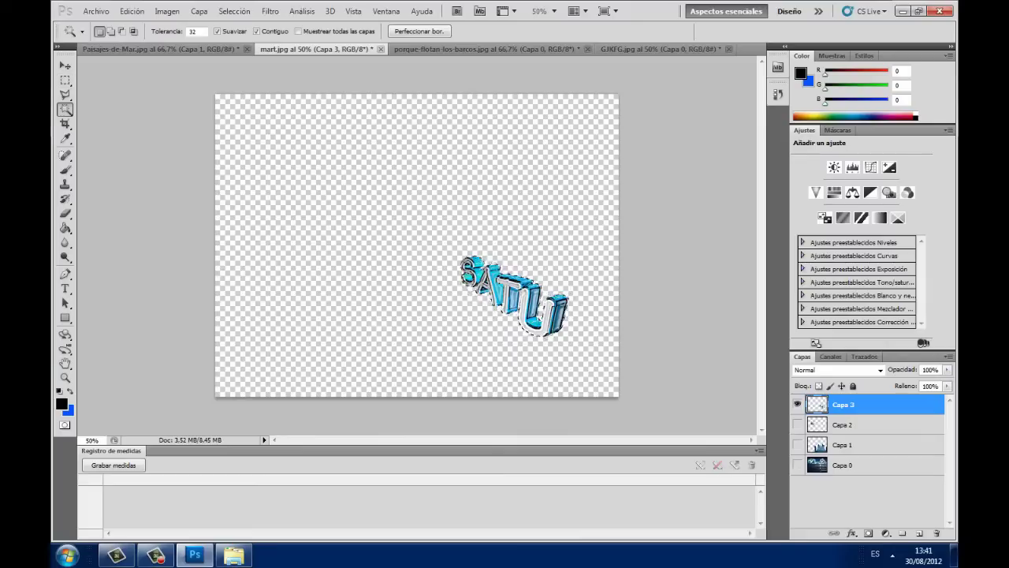
click(199, 11)
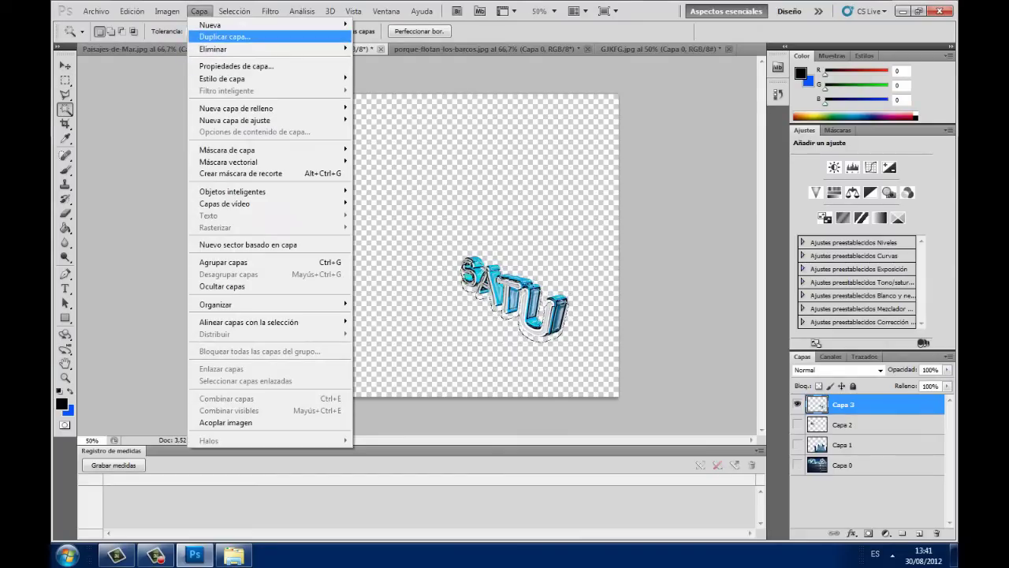
click(392, 186)
click(637, 173)
Step: Set the adjustment to Luminosidad -51 below Capa 3 and nudge it down as a shadow
drag(797, 449, 797, 490)
key(ctrl+bracketleft)
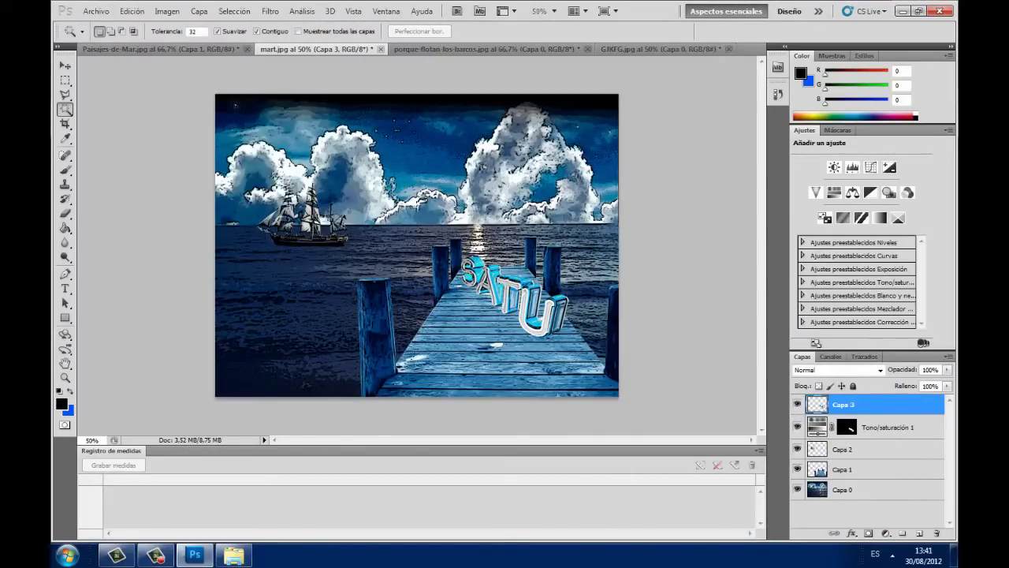
drag(862, 244, 828, 244)
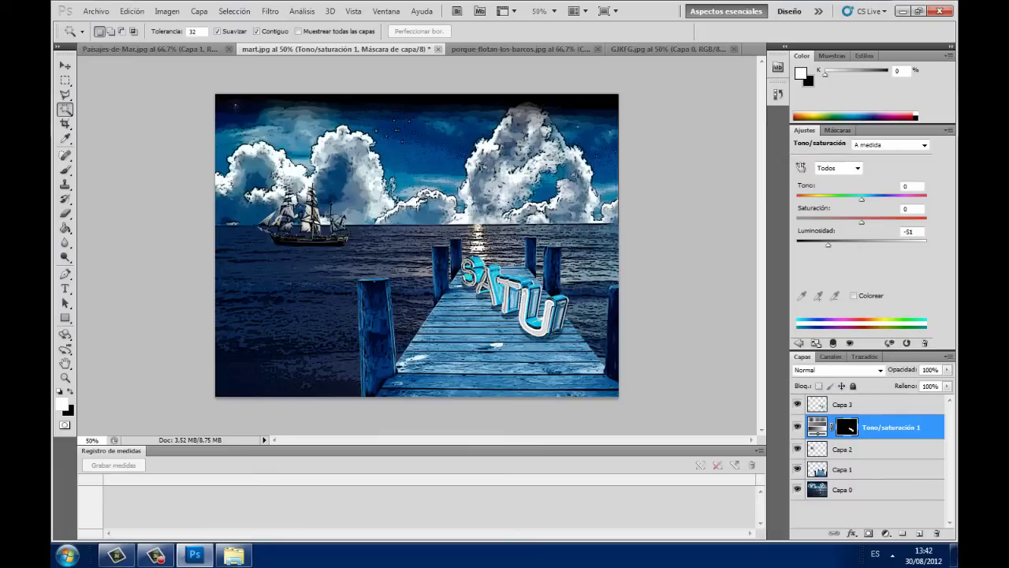
key(ctrl+2)
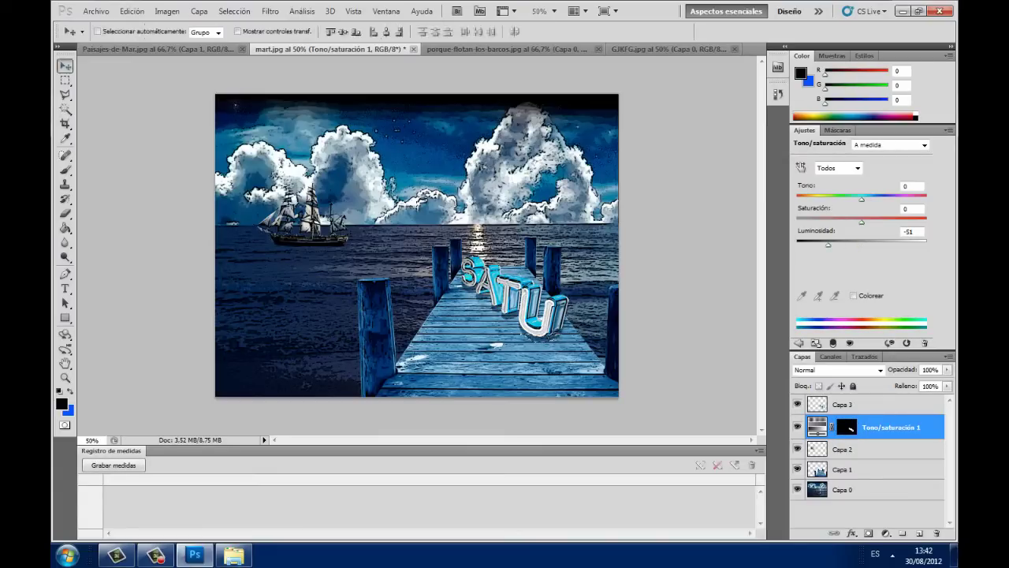
key(v)
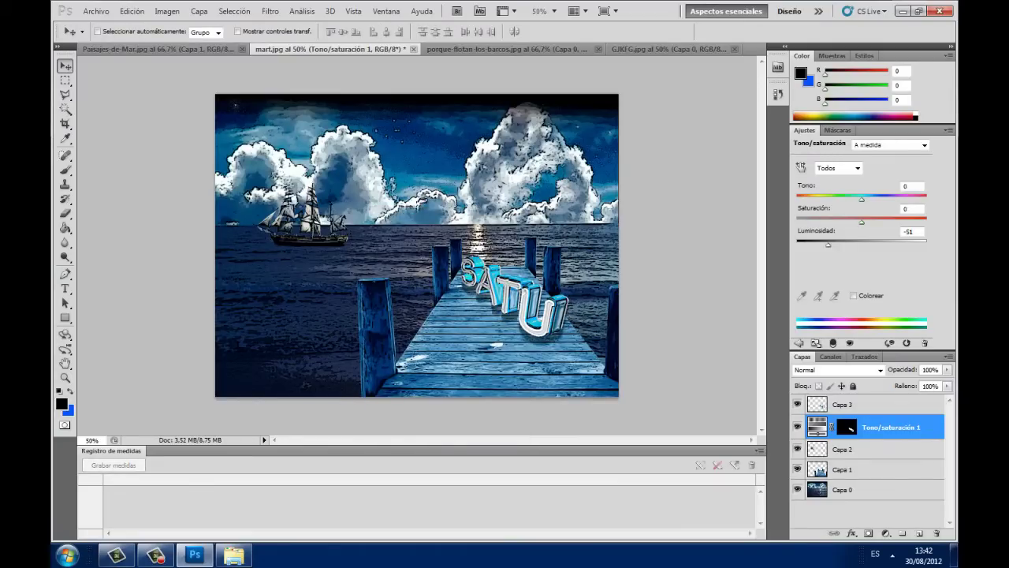
key(ctrl+plus)
key(ctrl+plus)
key(Down)
key(Down)
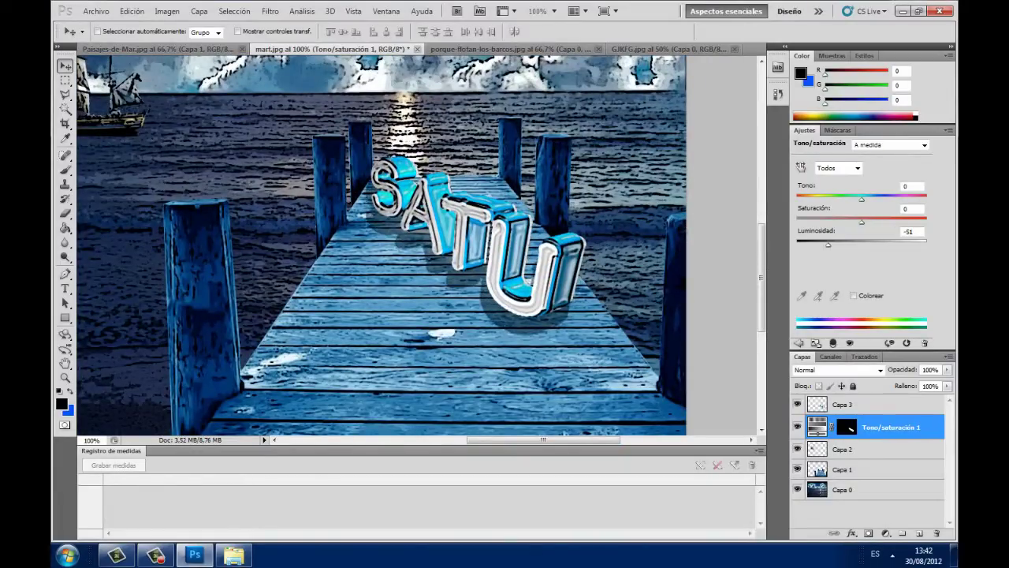
key(ctrl+minus)
key(ctrl+minus)
key(ctrl+minus)
key(ctrl+plus)
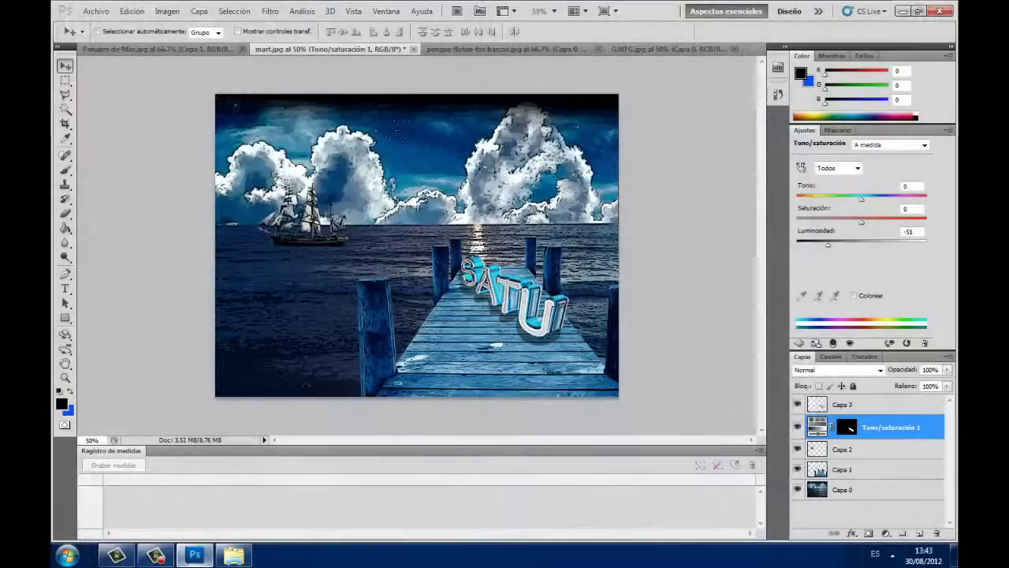
click(843, 489)
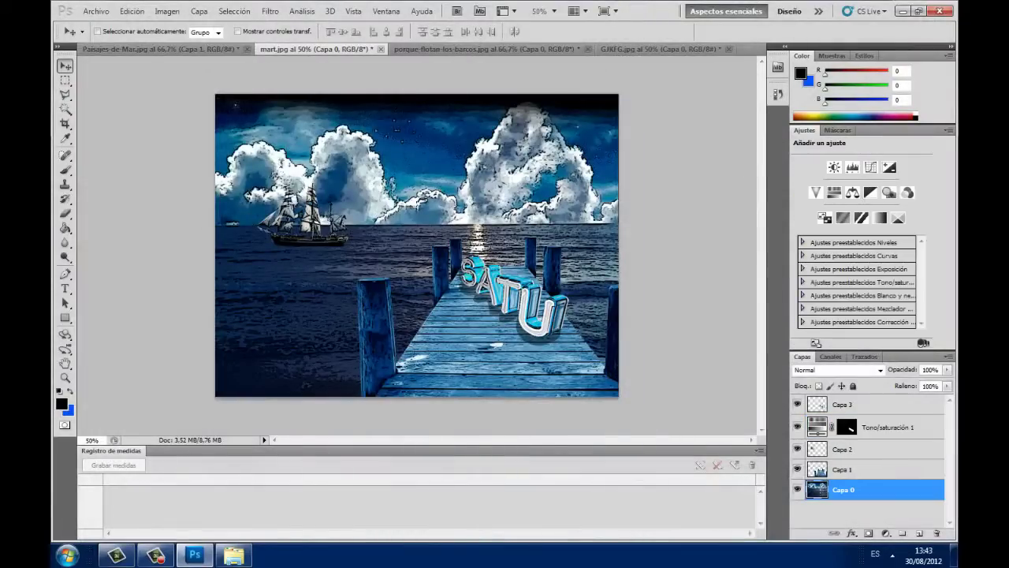
Step: Type a white SATU signature at the top-left and tilt it slightly
key(t)
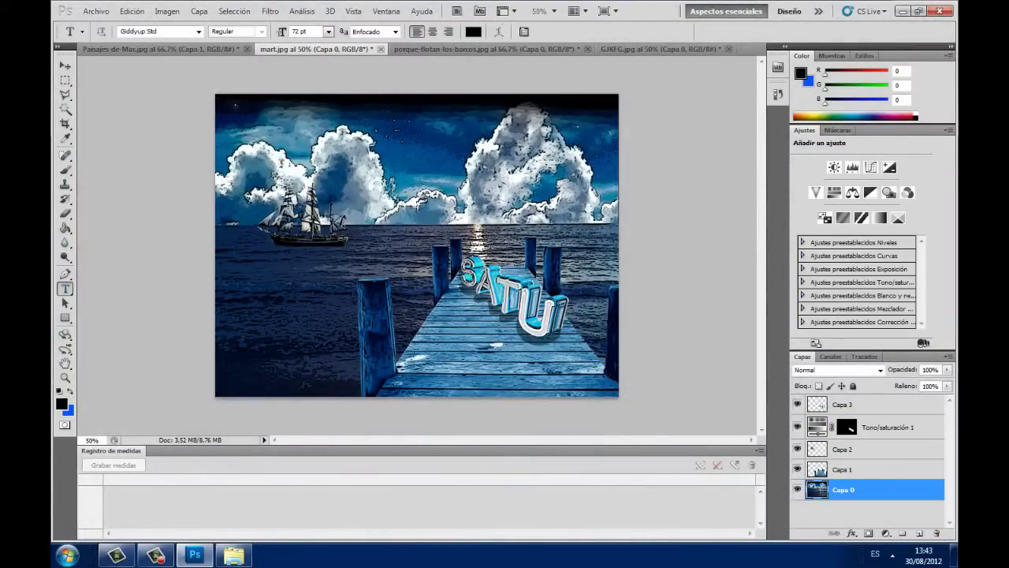
click(234, 129)
text(SATU)
key(ctrl+a)
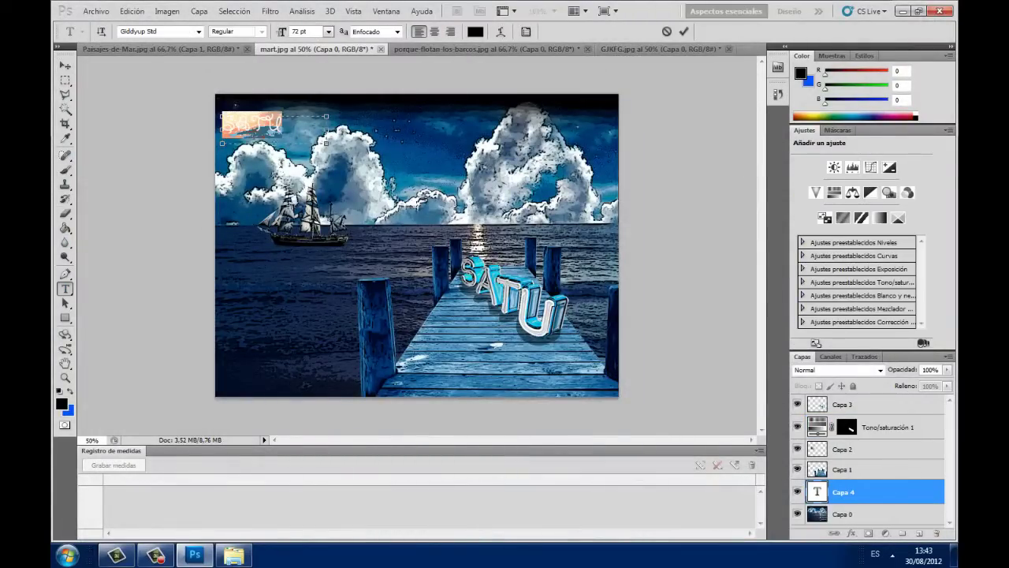
click(916, 115)
drag(323, 115, 309, 77)
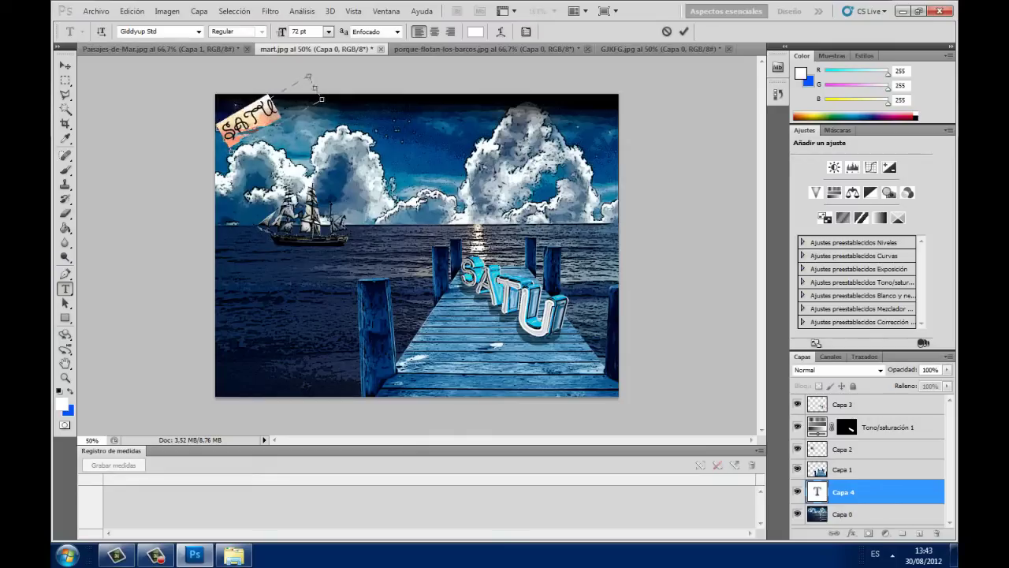
key(ctrl+Return)
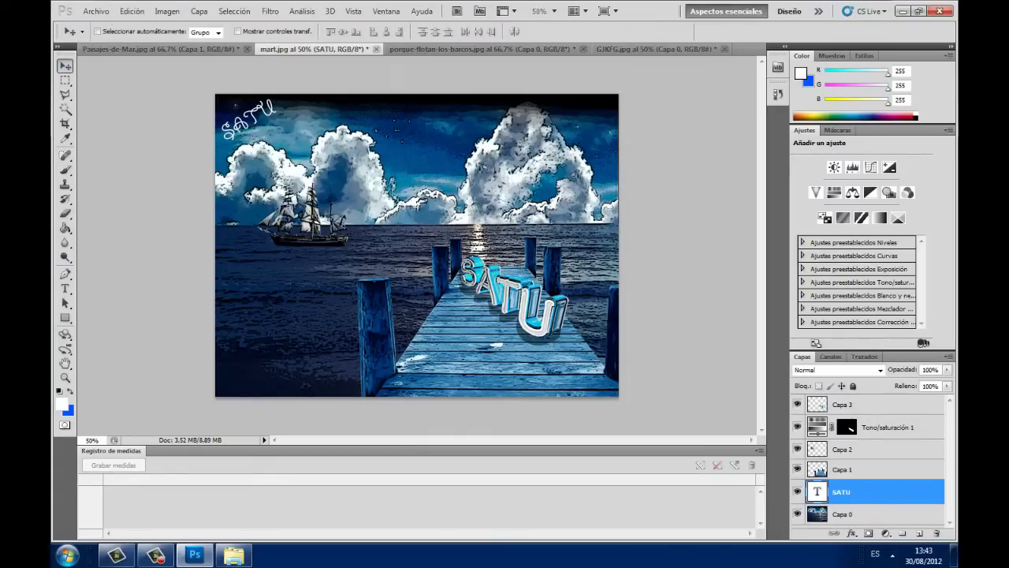